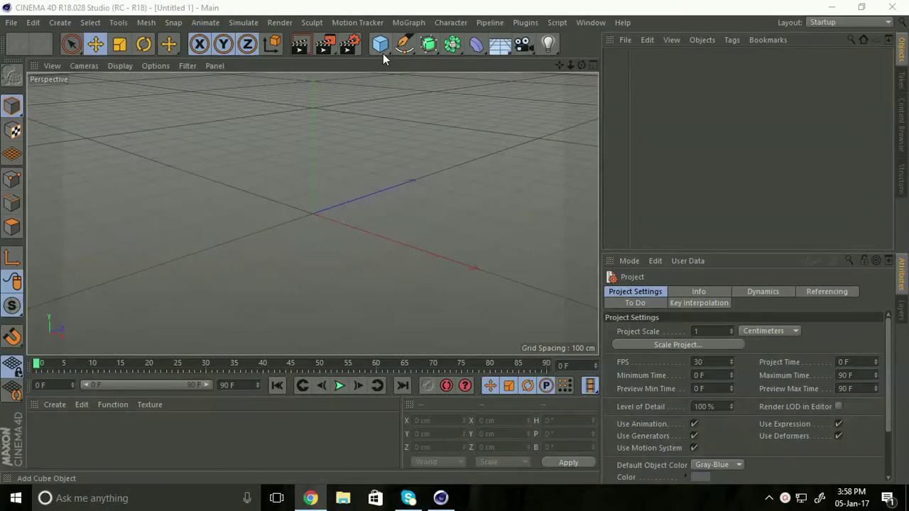
- Add a Plane with 1 width and 1 height segment, oriented +X to stand upright
left_click(382, 54)
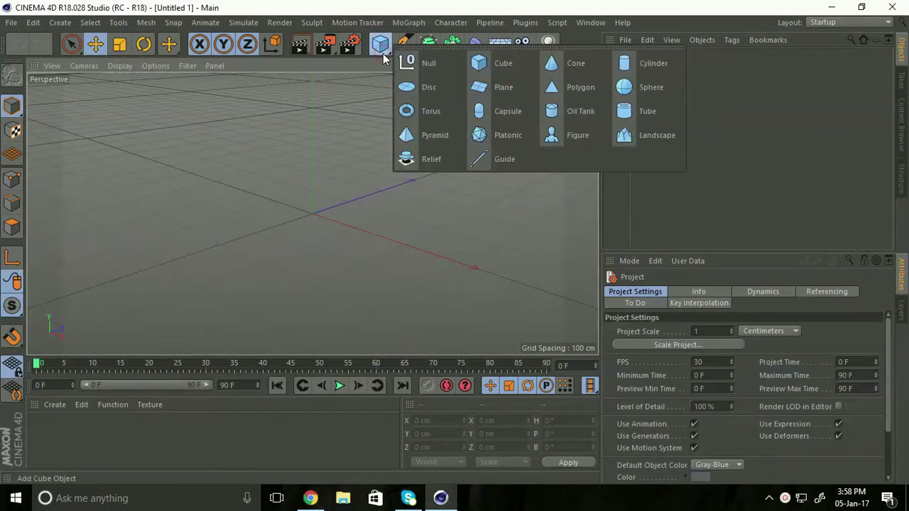
left_click(488, 91)
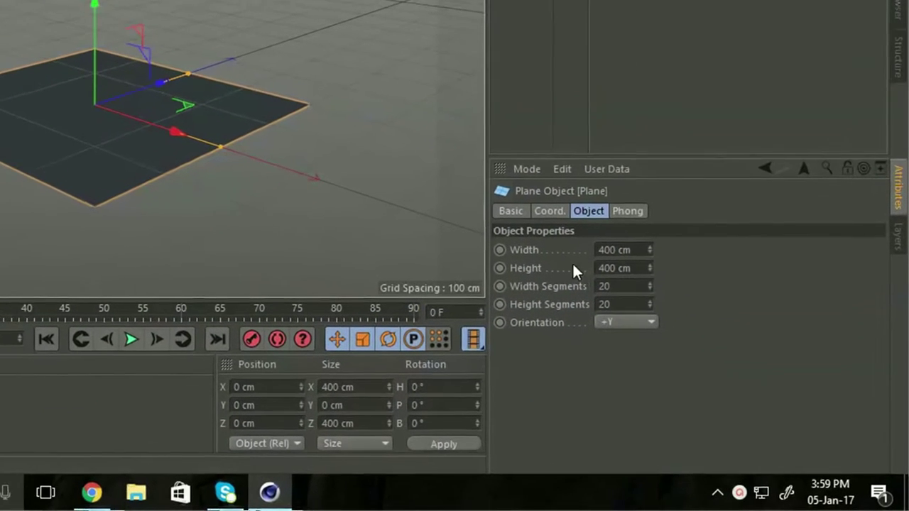
left_click(701, 347)
double_click(619, 282)
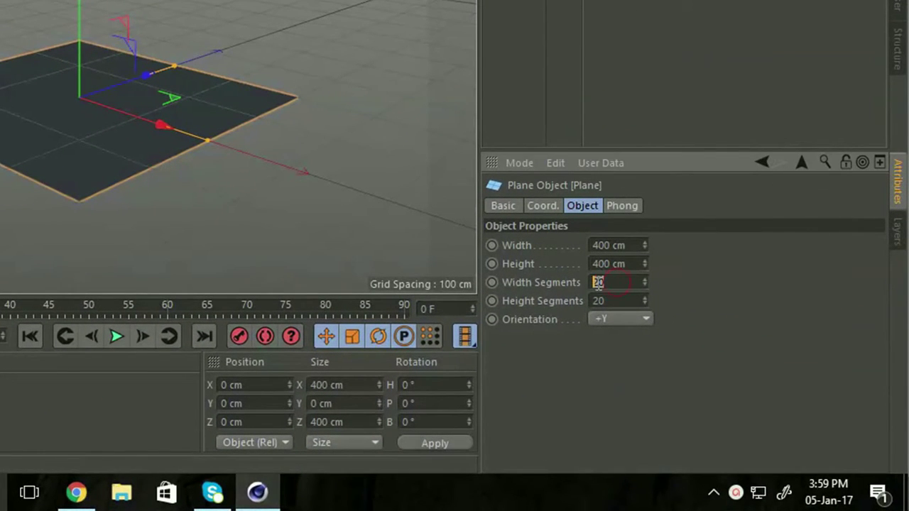
type("1")
key("Tab")
type("1")
left_click(612, 321)
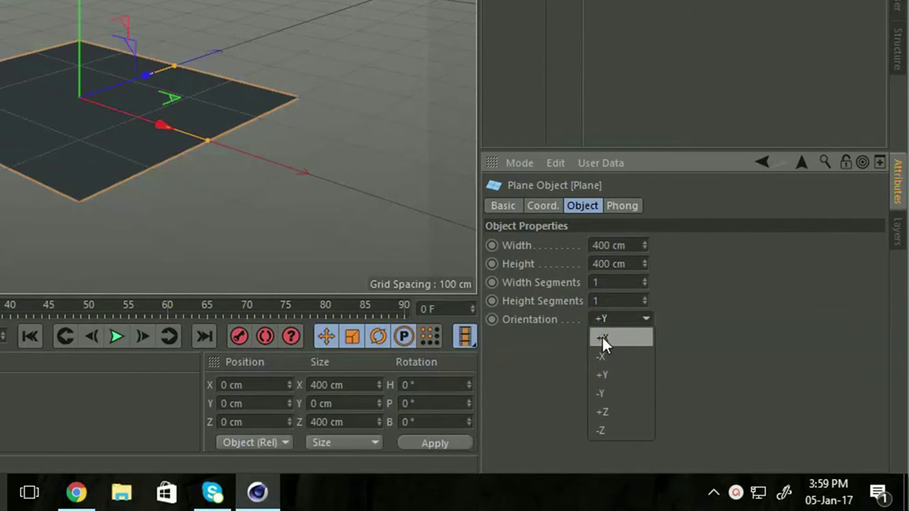
left_click(617, 337)
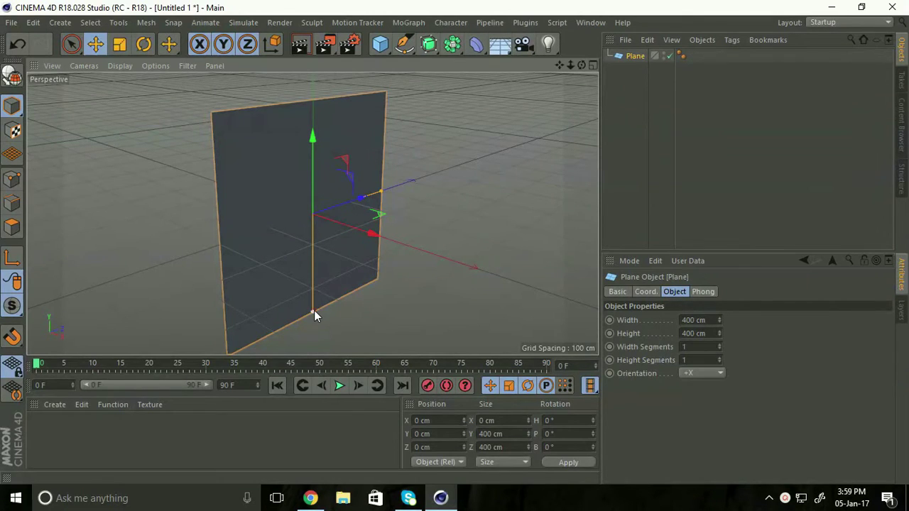
- Narrow the wall to about 270 cm wide and raise it to Y 133.976 cm
left_click_drag(314, 311, 312, 284)
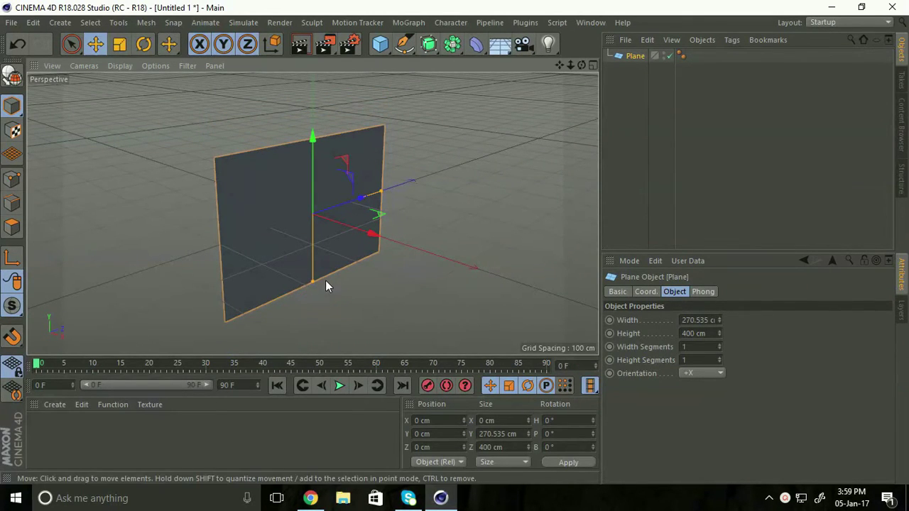
left_click_drag(313, 141, 314, 81)
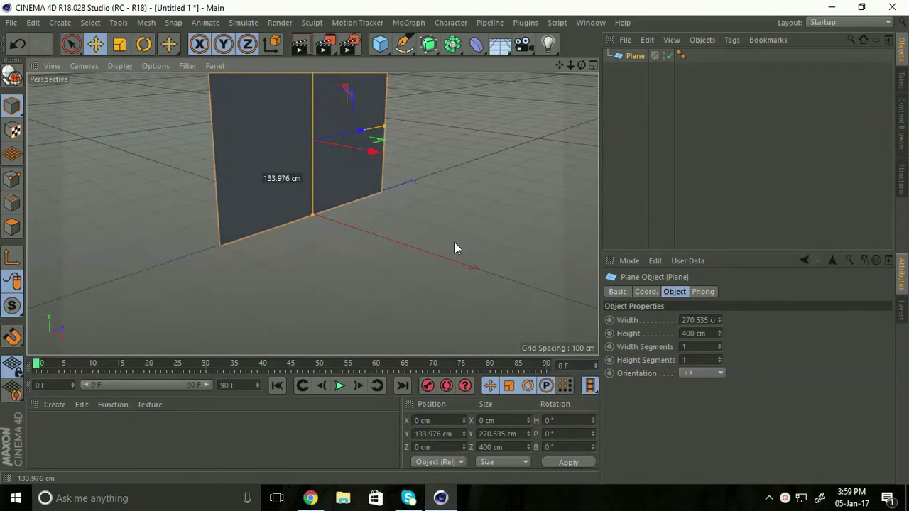
mouse_move(328, 262)
left_mouse_down("alt")
mouse_move(335, 281)
mouse_move(317, 277)
mouse_move(317, 287)
left_mouse_up("alt")
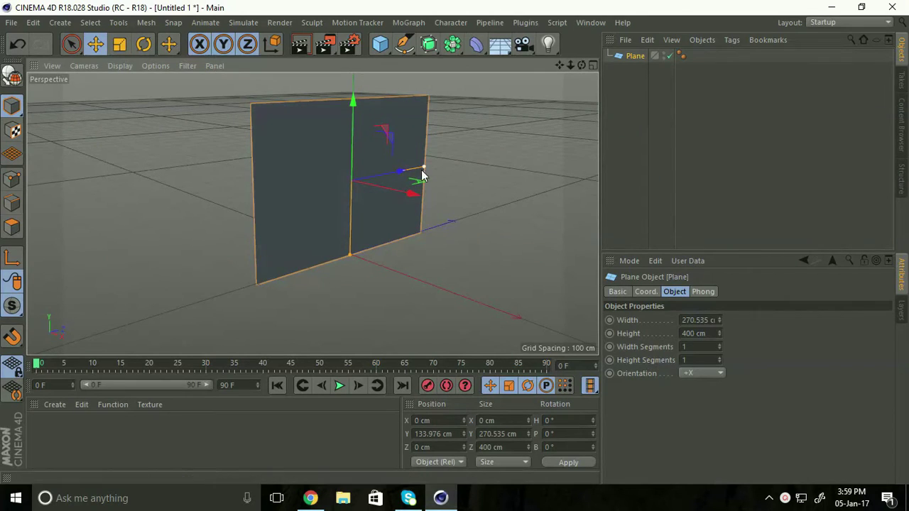
- Add a 2000 cm Floor object beneath the wall
left_click(502, 50)
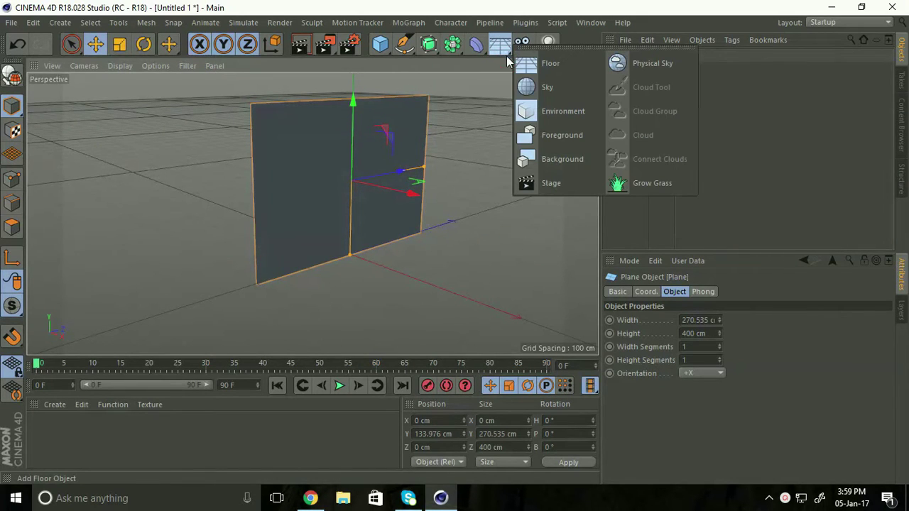
left_click(552, 66)
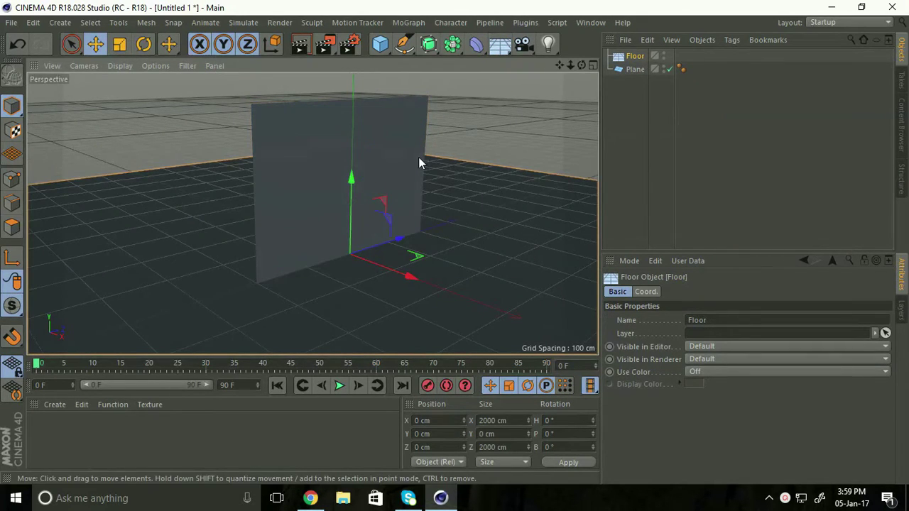
mouse_move(281, 268)
left_mouse_down("alt")
mouse_move(304, 256)
mouse_move(372, 254)
left_mouse_up("alt")
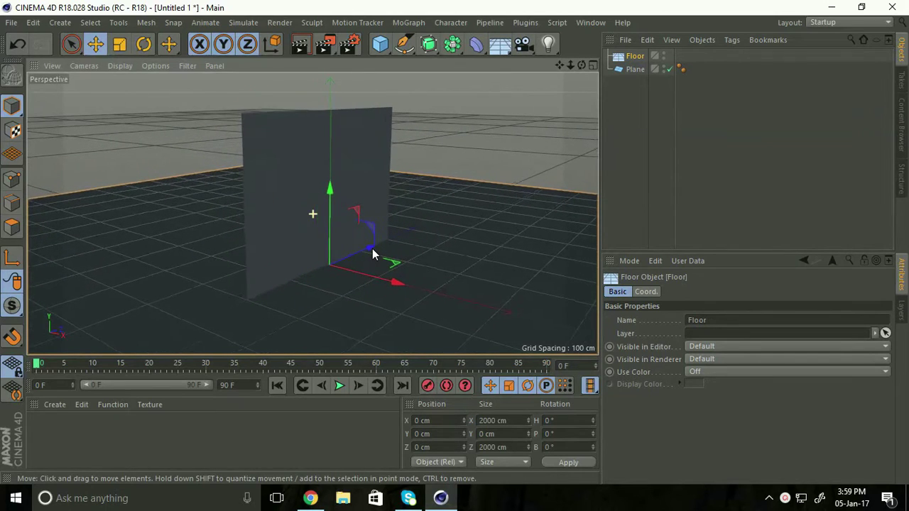
- Add a 50 cm-radius Sphere left of the wall at X -482.658, Y 99.998 cm
left_click(386, 50)
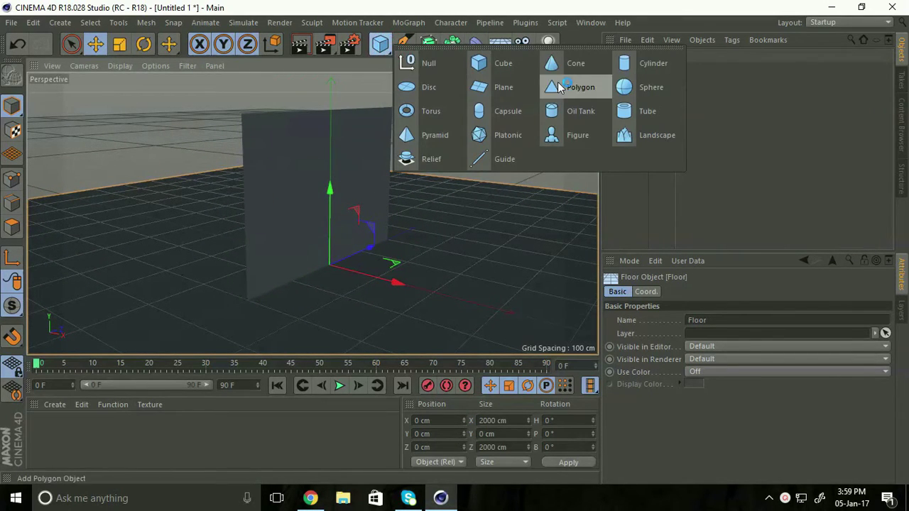
left_click(632, 88)
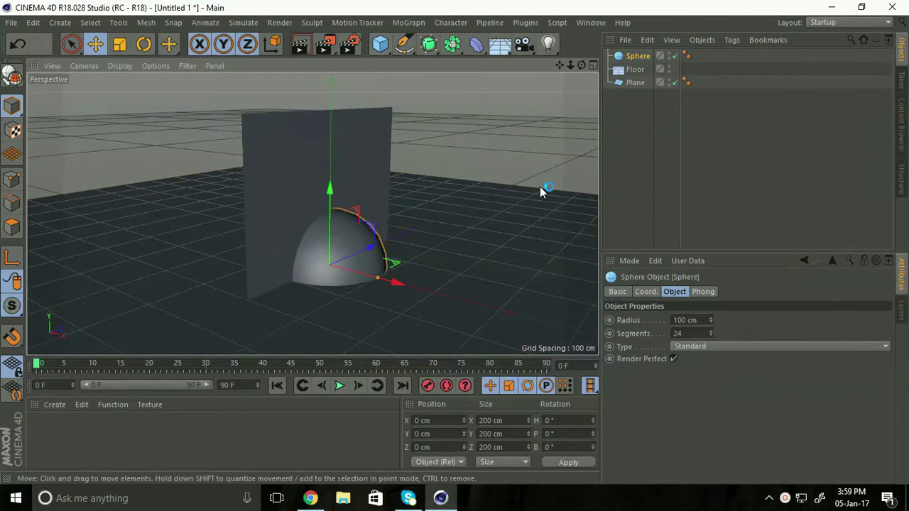
left_click_drag(393, 281, 462, 300)
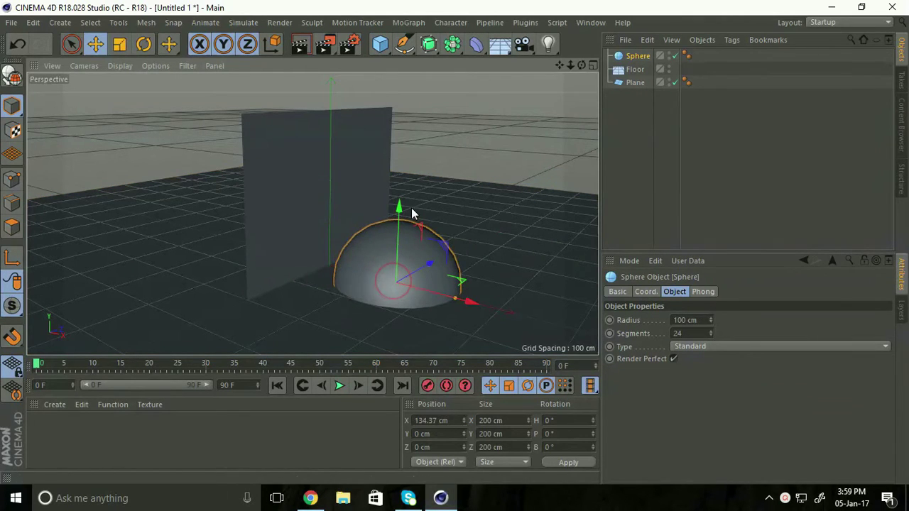
left_click_drag(396, 211, 400, 145)
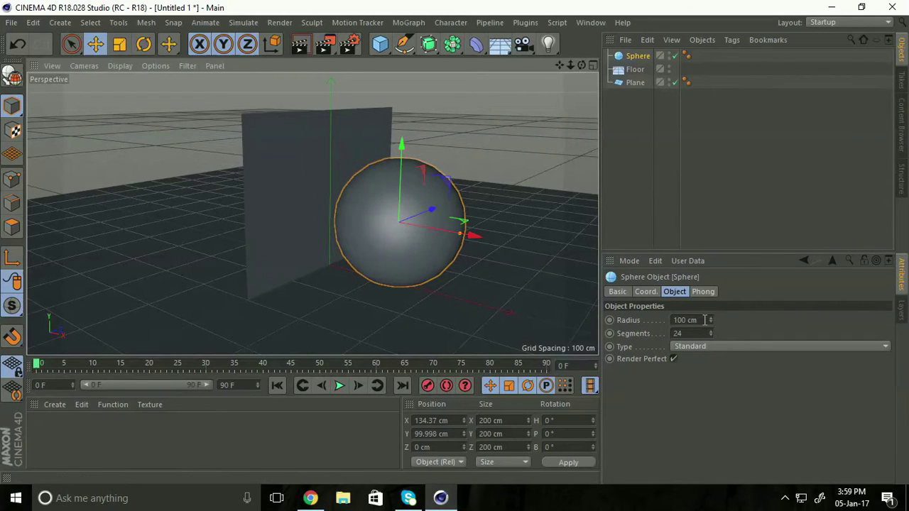
left_click_drag(704, 319, 669, 320)
type("50")
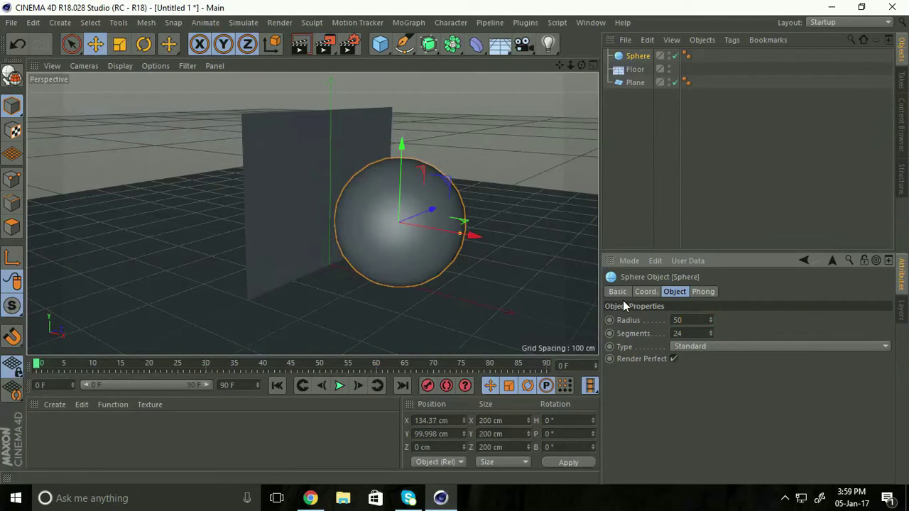
key("Return")
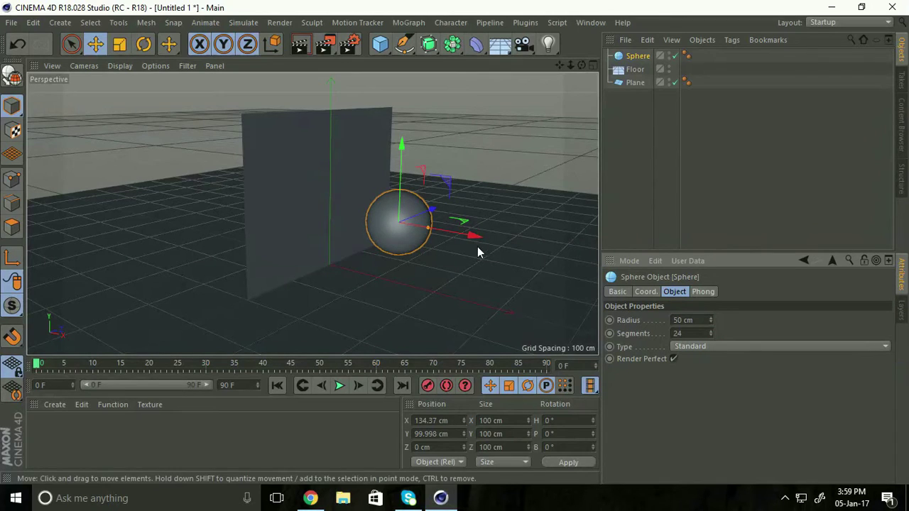
left_click_drag(471, 238, 211, 205)
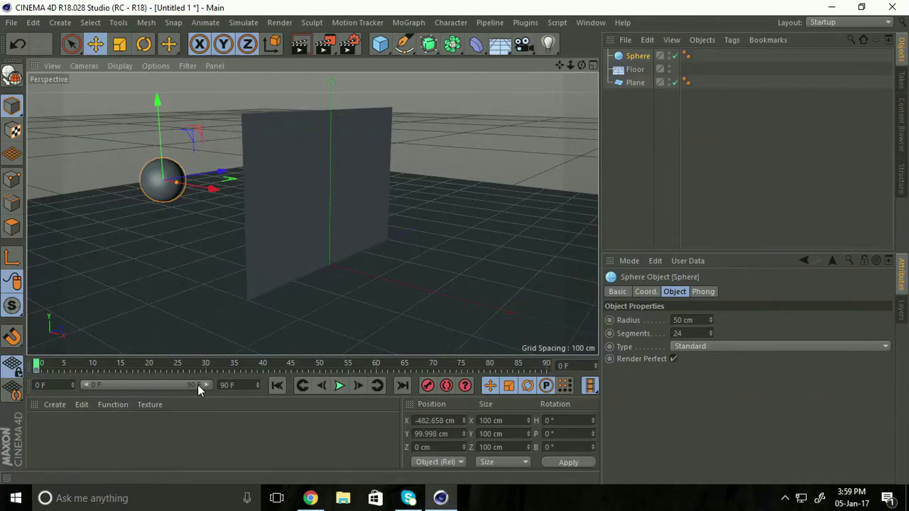
- Keyframe the sphere at frame 30 at X 301.887 cm, right of the wall
left_click_drag(37, 365, 130, 374)
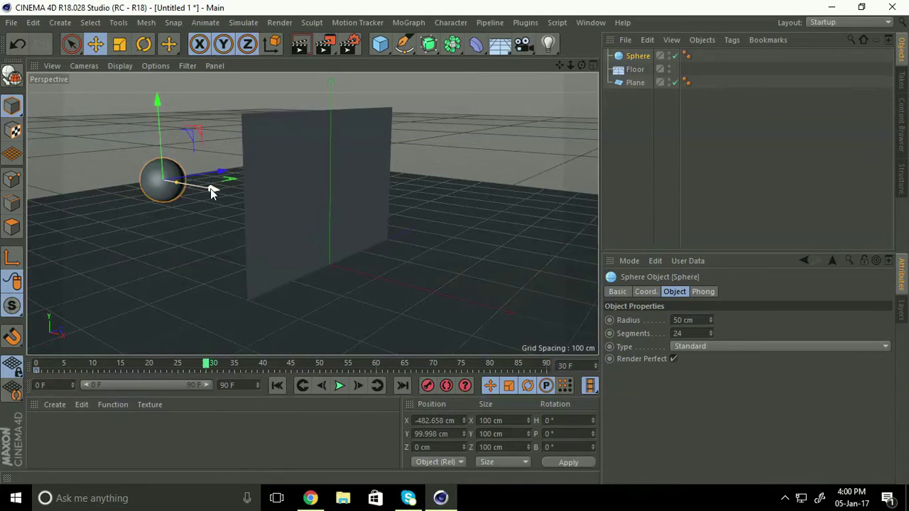
mouse_move(212, 188)
left_mouse_down()
mouse_move(585, 268)
mouse_move(589, 260)
left_mouse_up()
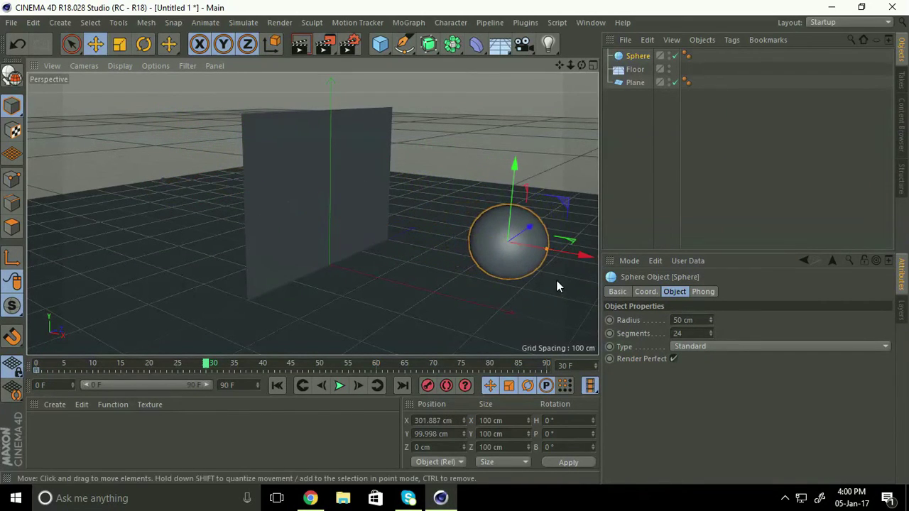
left_click(424, 388)
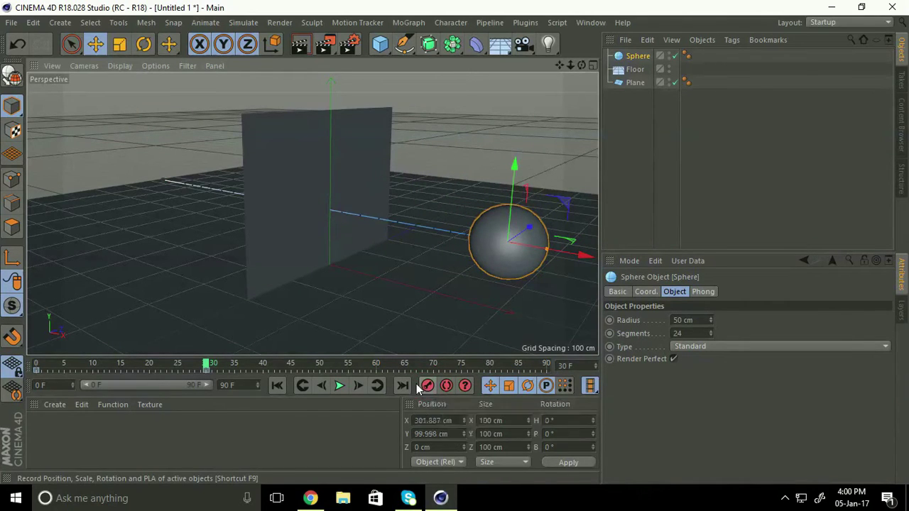
- Play back the sphere animation and rewind to frame 0
left_click(277, 385)
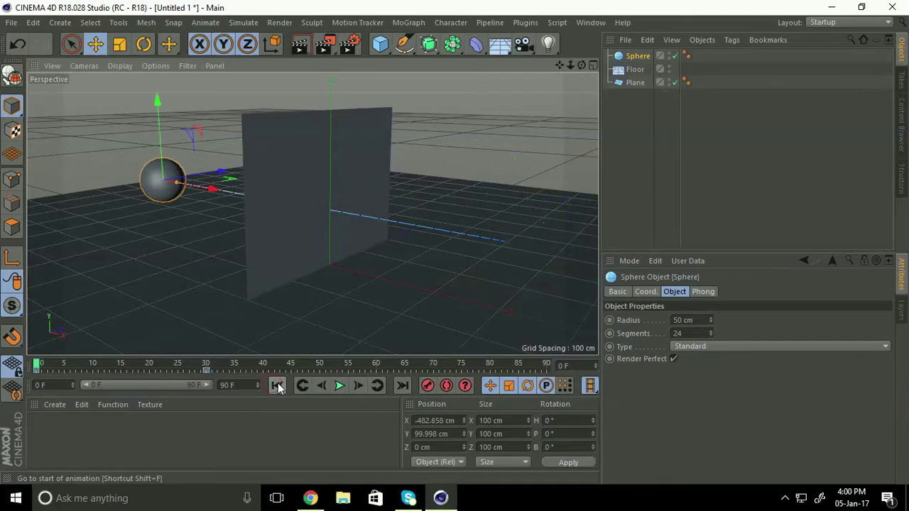
left_click(340, 387)
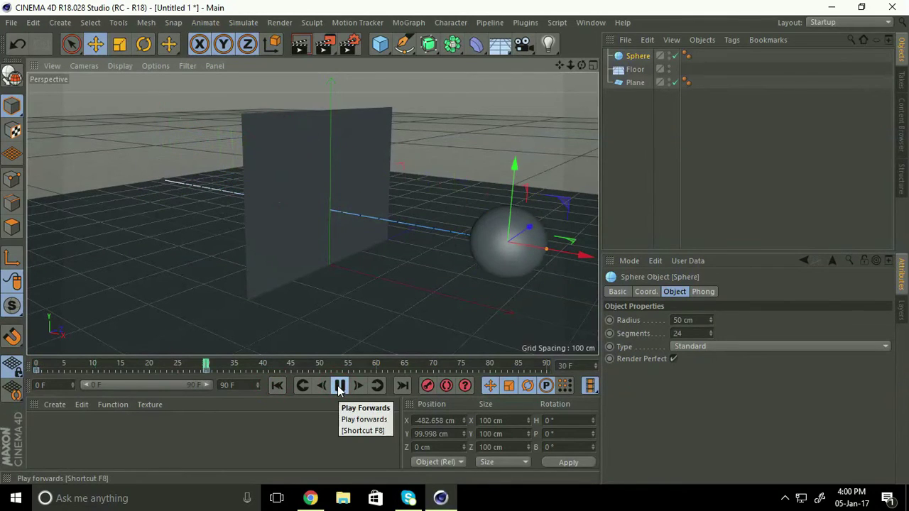
left_click(340, 386)
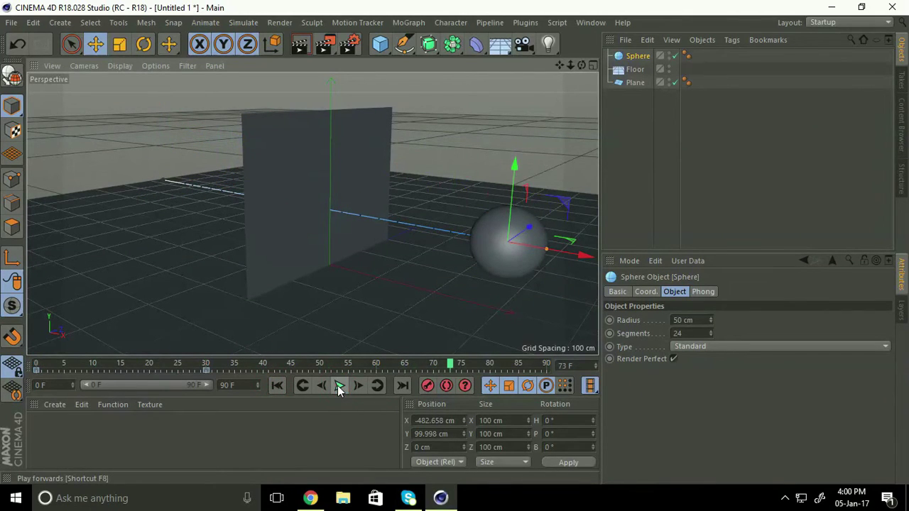
left_click(276, 386)
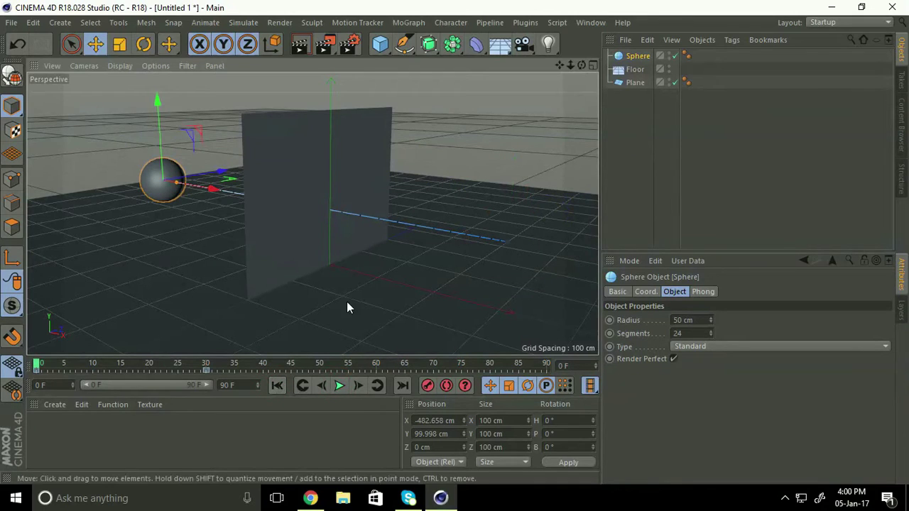
- Make the wall plane an editable polygon object in Polygons mode
left_click(636, 83)
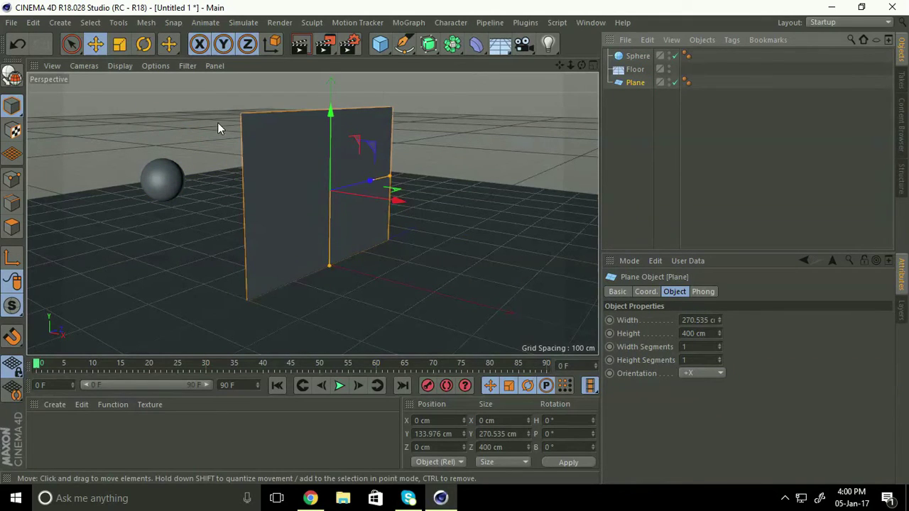
left_click(13, 76)
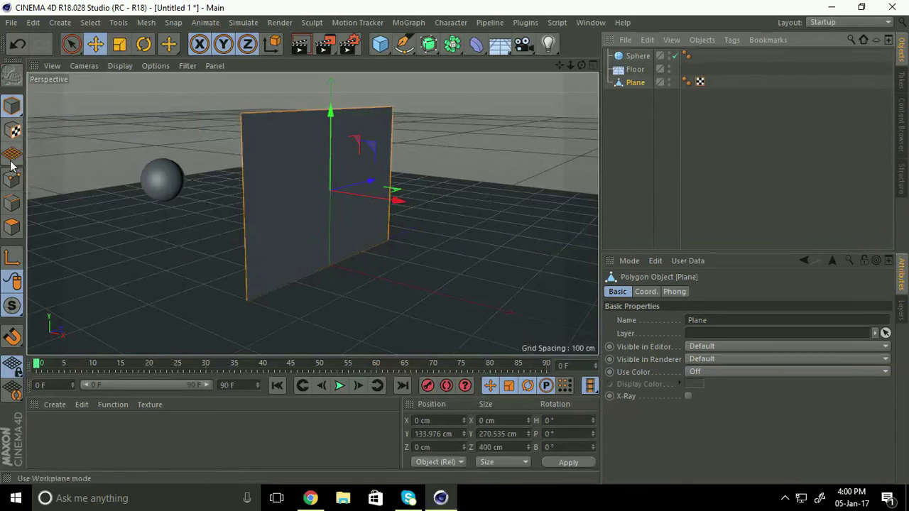
left_click(11, 227)
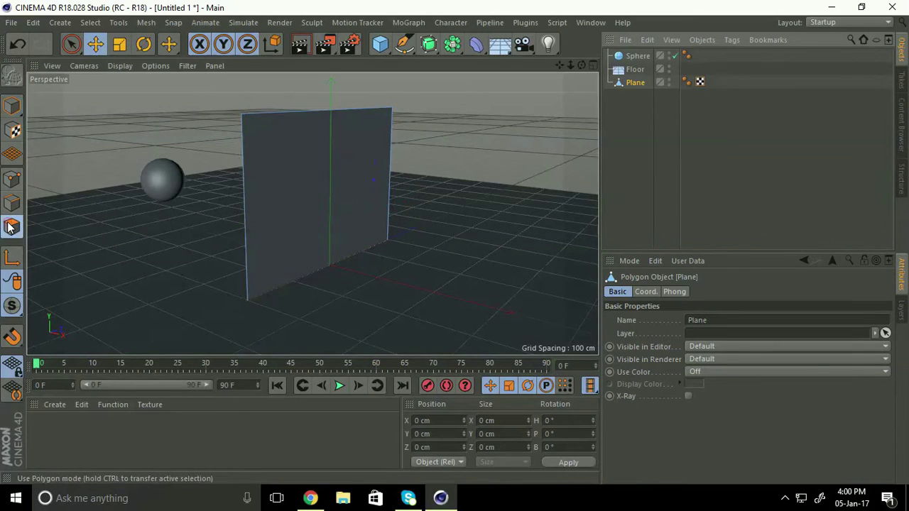
- Line Cut a zigzag of diagonal edges between the wall's top and bottom edges
right_click(126, 95)
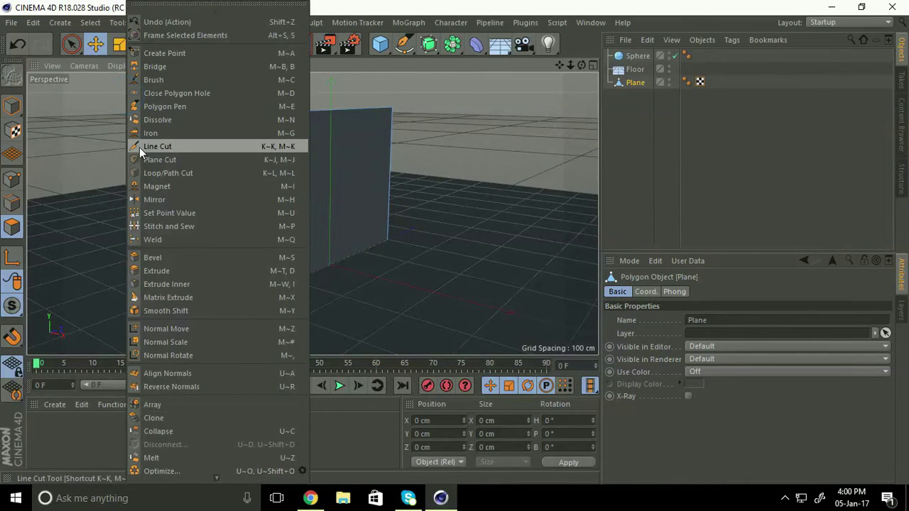
left_click(170, 149)
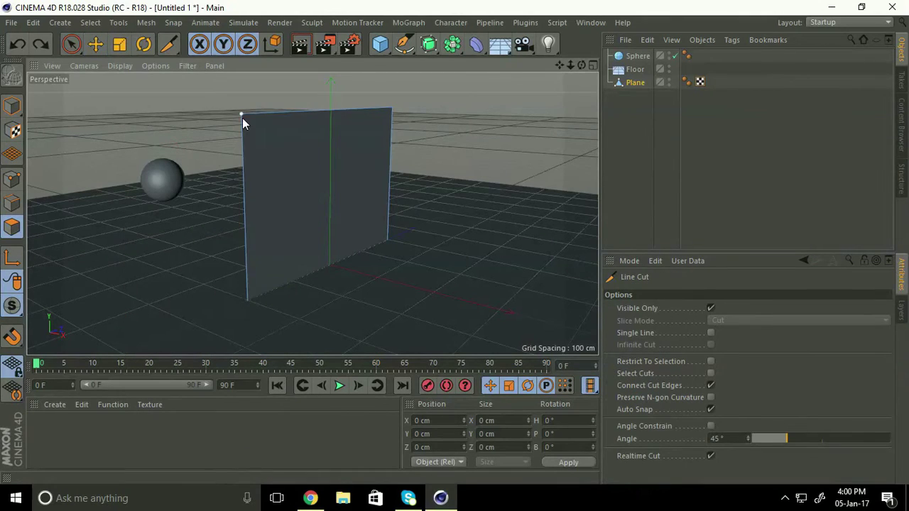
left_click(242, 114)
left_click(284, 285)
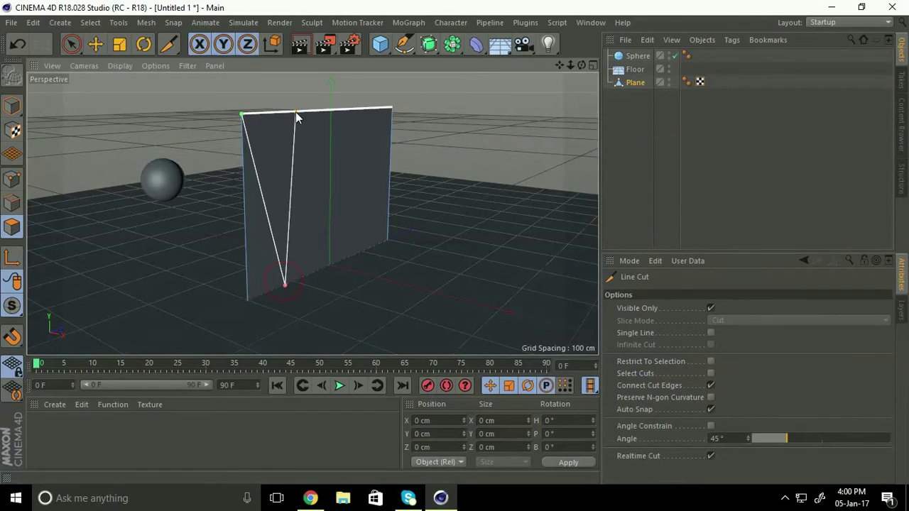
left_click(296, 112)
left_click(345, 257)
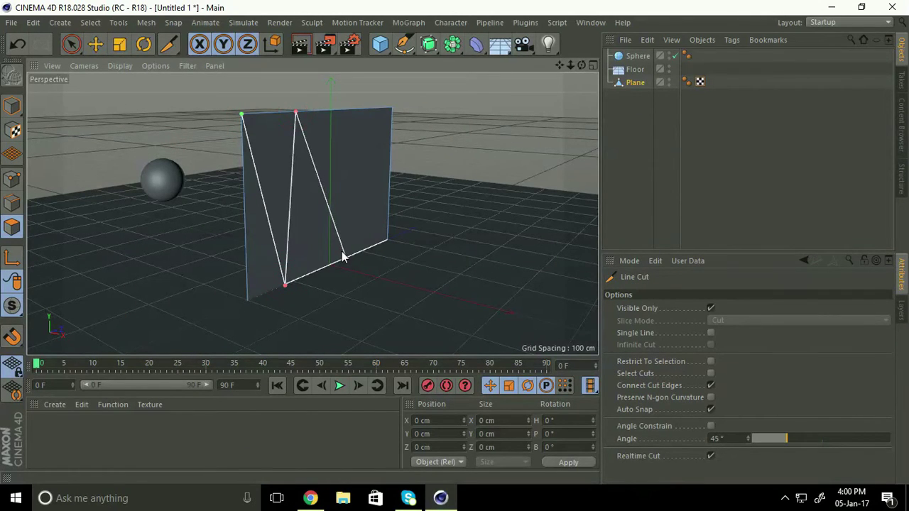
left_click(390, 129)
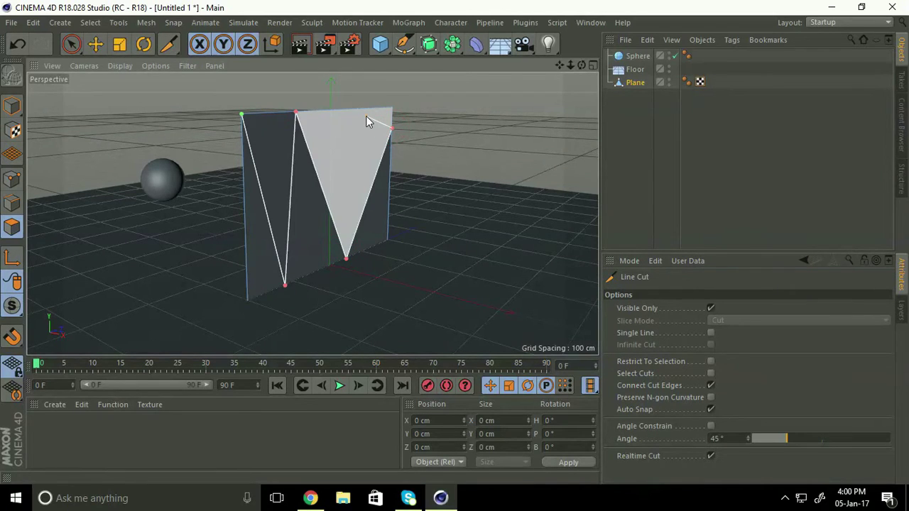
left_click(338, 113)
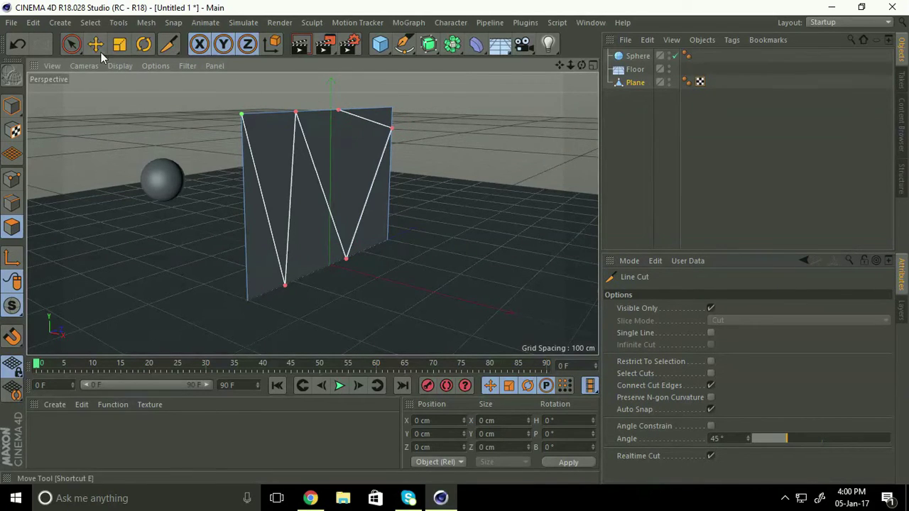
left_click(95, 44)
mouse_move(127, 159)
middle_mouse_down("alt")
mouse_move(148, 261)
mouse_move(234, 245)
mouse_move(192, 248)
middle_mouse_up("alt")
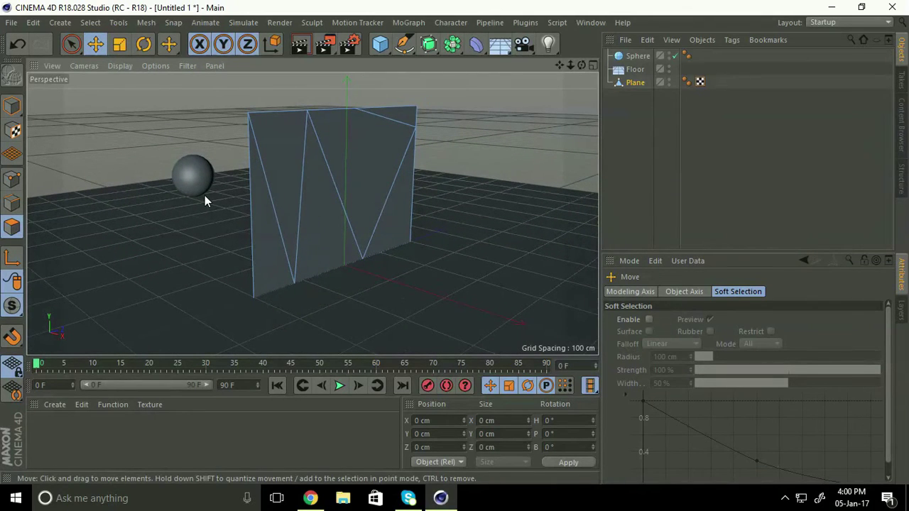
- Trace a second Line Cut zigzag from the bottom-left corner to the top-right corner
right_click(141, 151)
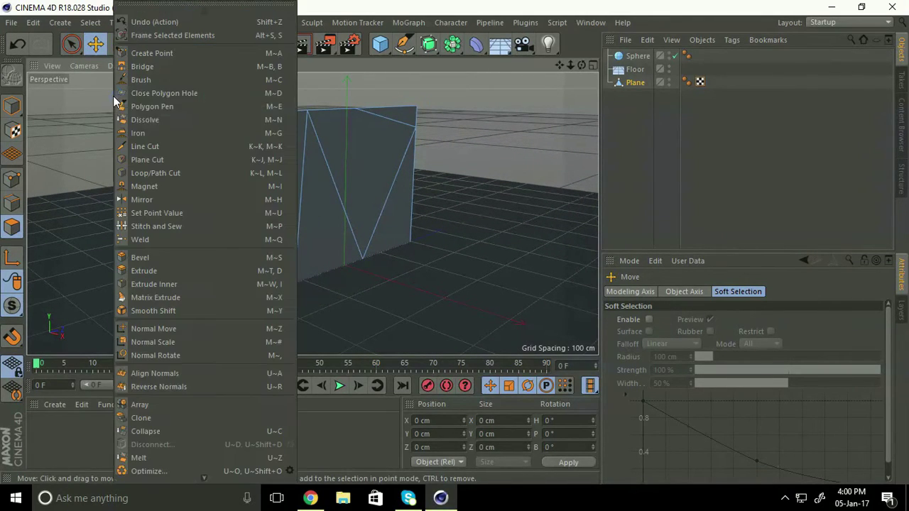
left_click(162, 146)
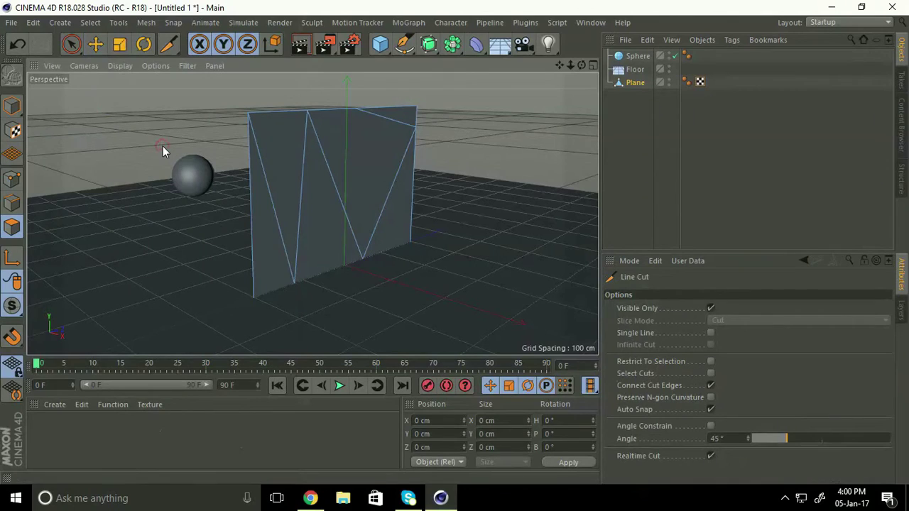
left_click(253, 285)
left_click(282, 111)
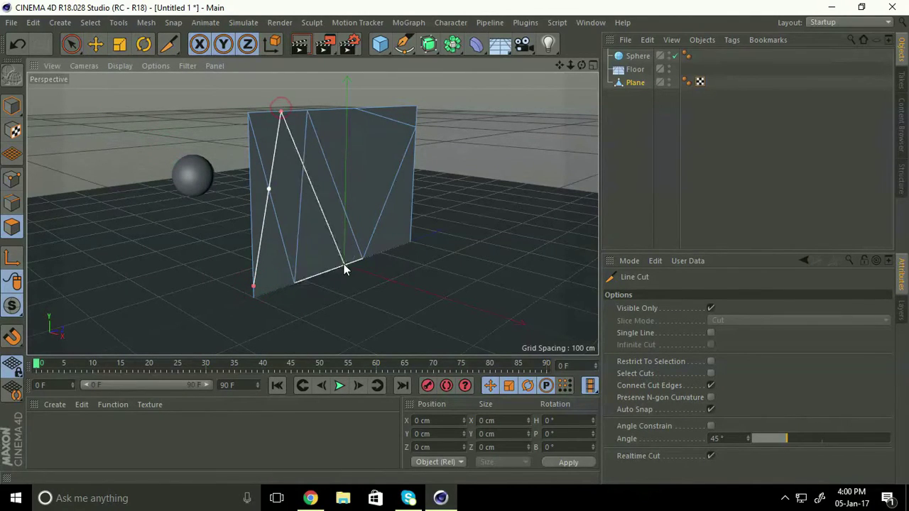
left_click(333, 270)
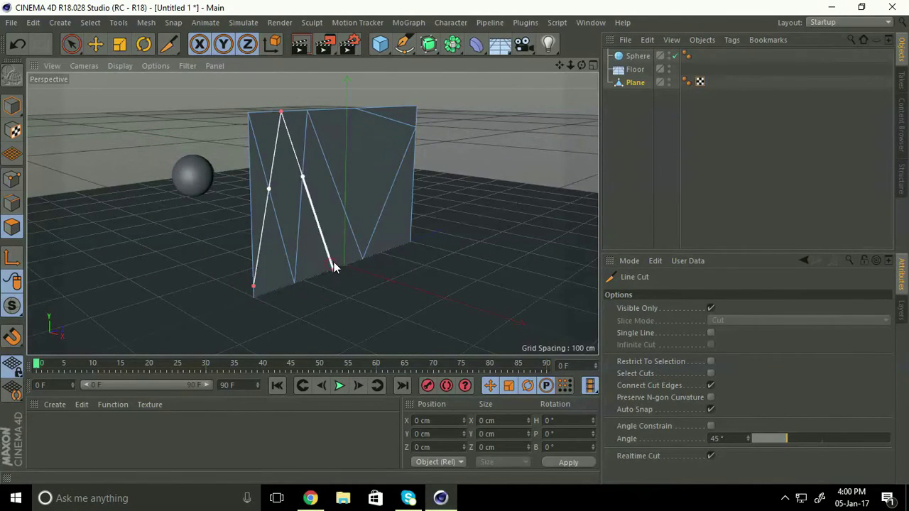
left_click(393, 108)
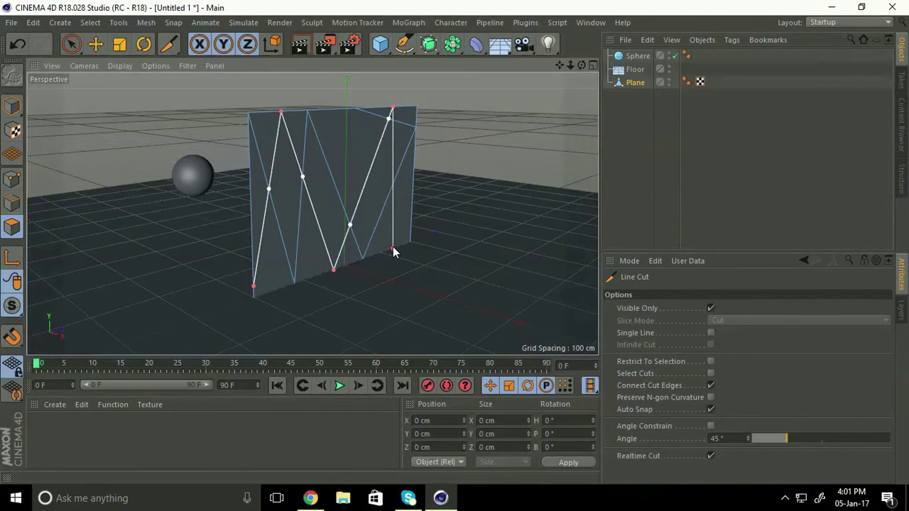
- Finish the second cut and Subdivide the wall with Subdivision set to 2
left_click(102, 52)
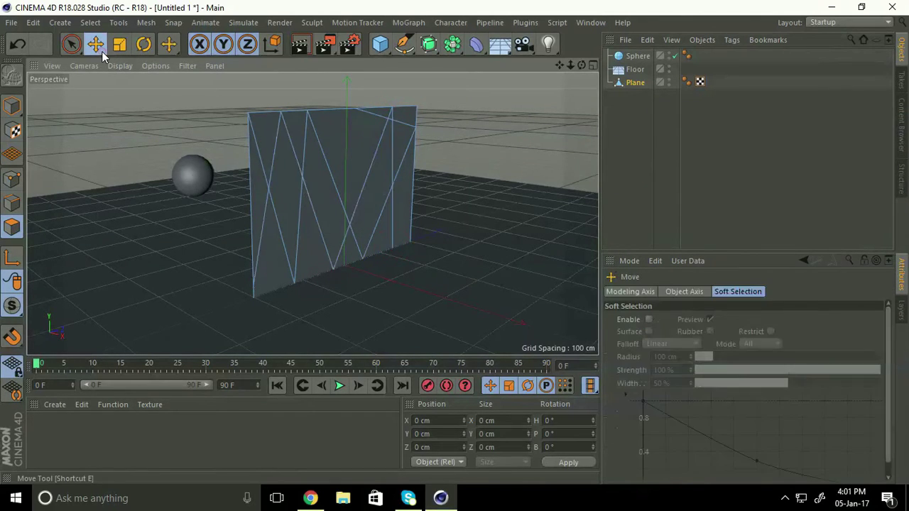
right_click(120, 110)
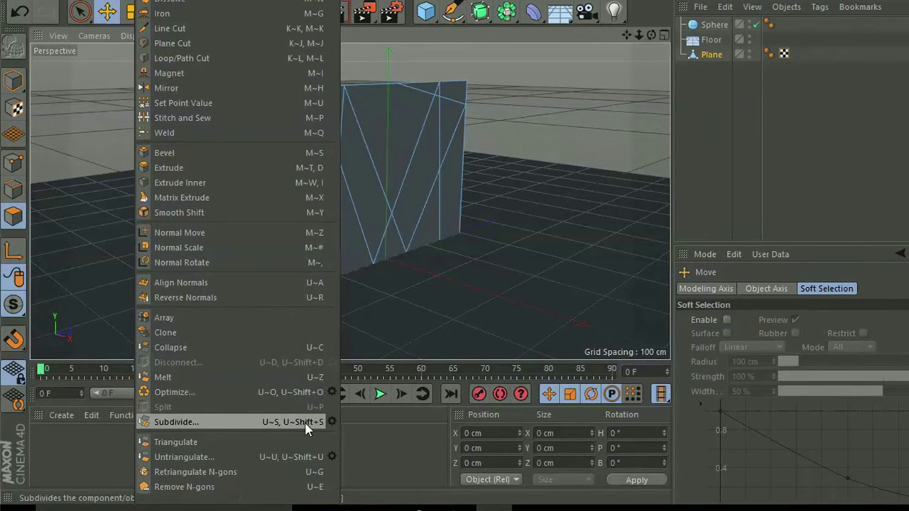
left_click(331, 422)
left_click_drag(332, 393, 462, 307)
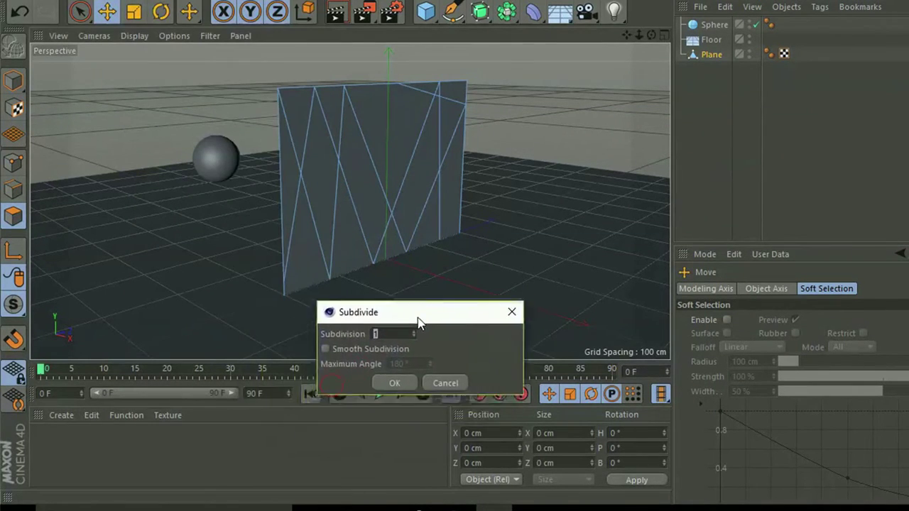
left_click(443, 318)
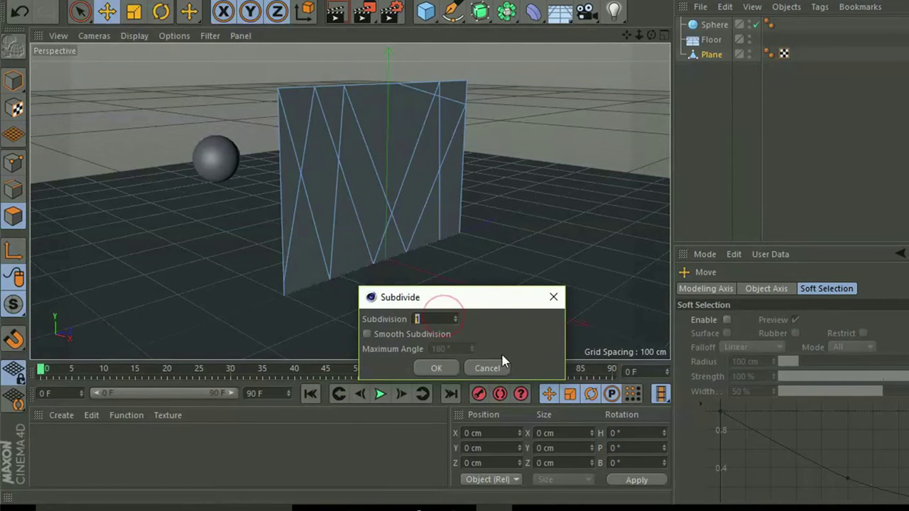
type("2")
left_click(435, 369)
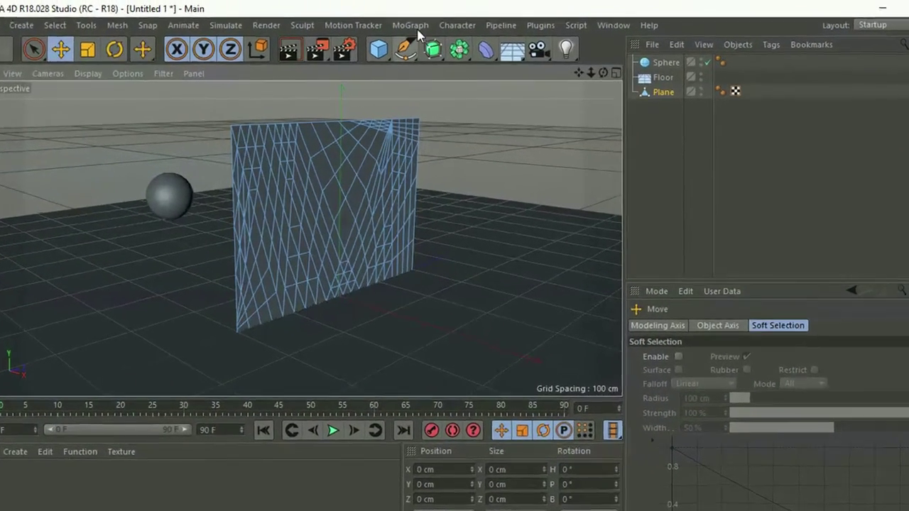
- Add a MoGraph Fracture, nest the Plane under it, and set Explode Segments mode
left_click(415, 27)
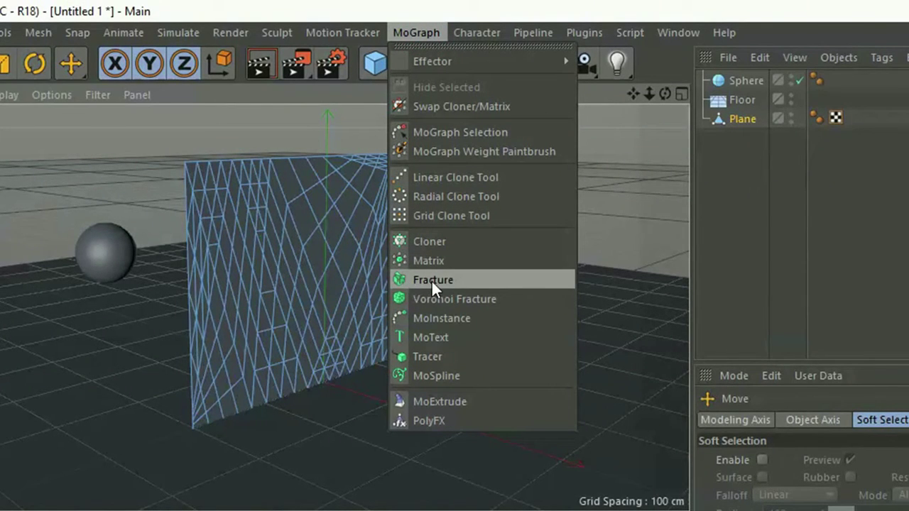
left_click(452, 281)
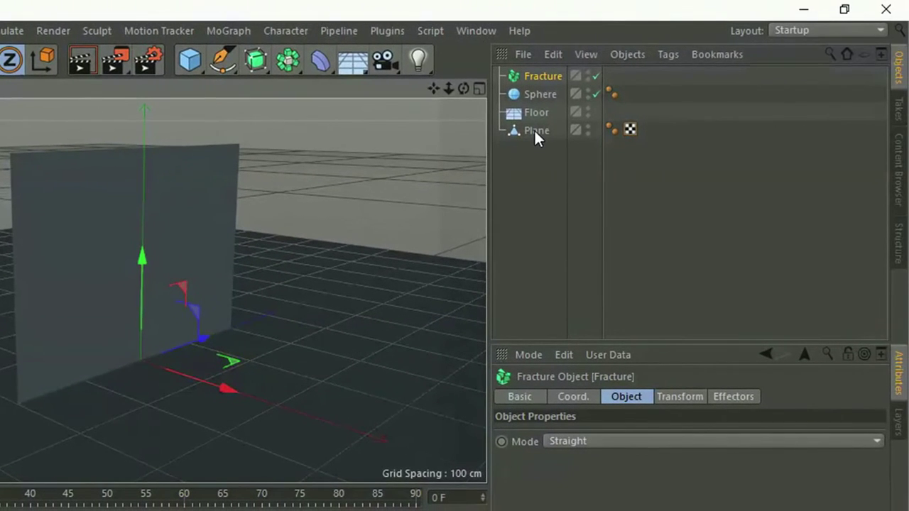
mouse_move(536, 130)
left_mouse_down()
mouse_move(551, 99)
mouse_move(541, 77)
left_mouse_up()
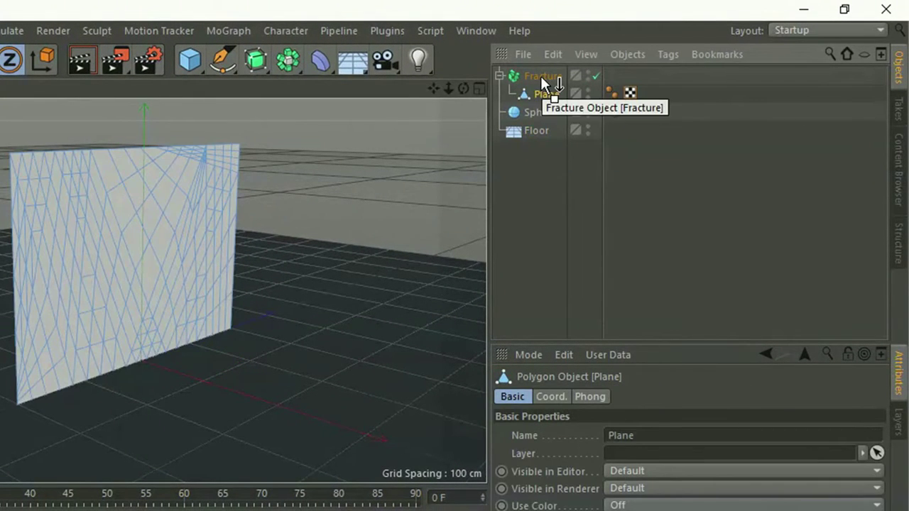
left_click(519, 77)
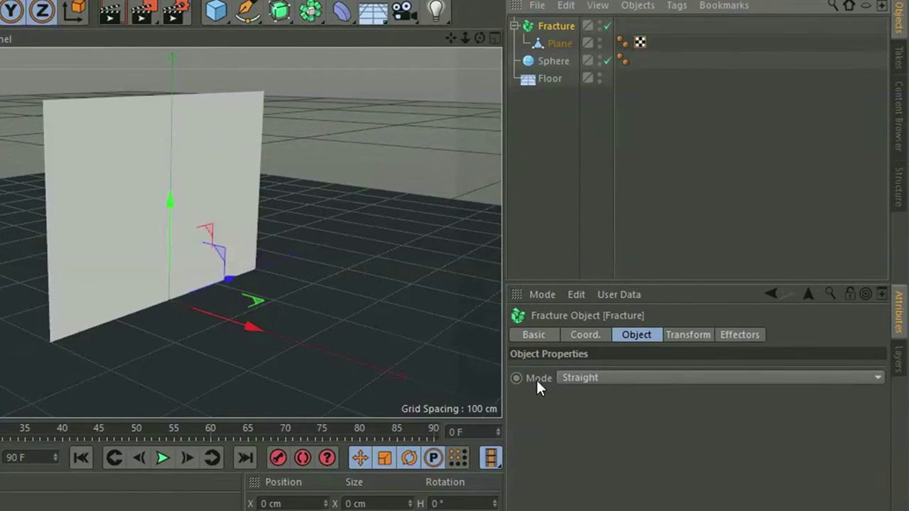
left_click(577, 379)
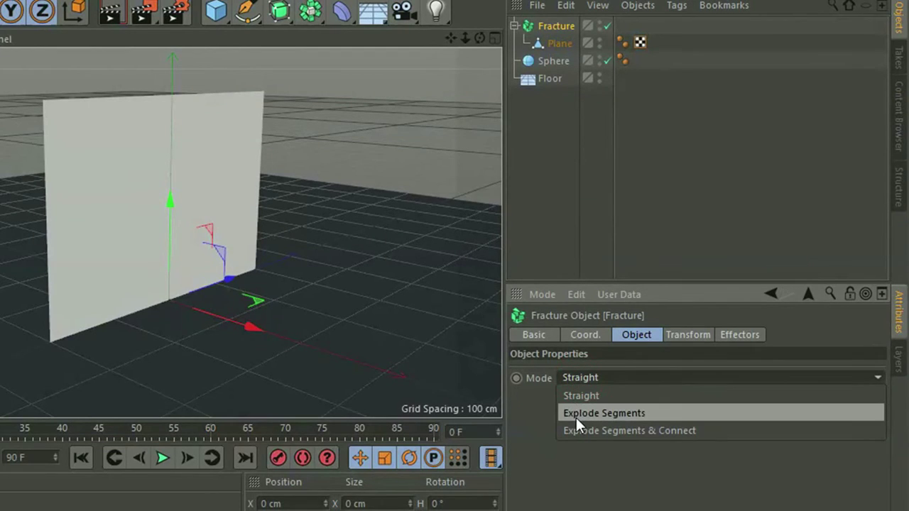
left_click(661, 413)
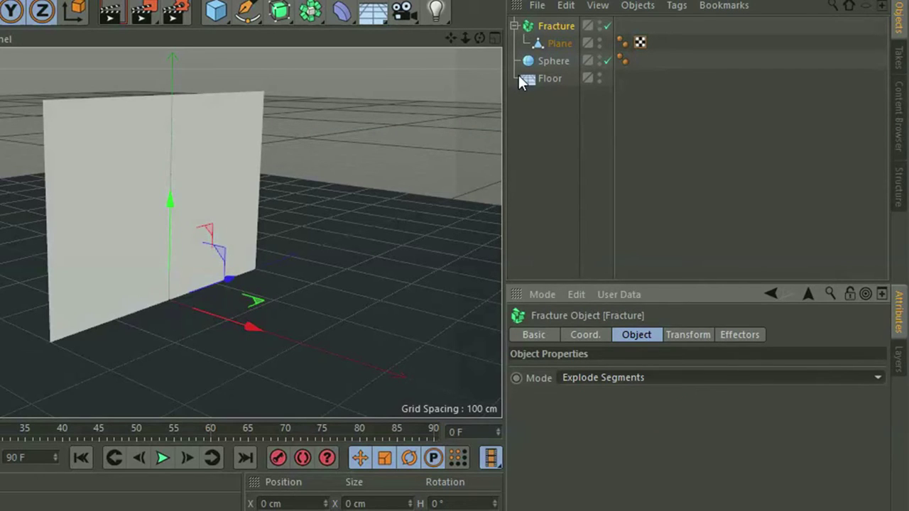
- Add Rigid Body simulation tags to the Floor, Sphere and Fracture objects
left_click(552, 78)
right_click(542, 83)
mouse_move(599, 115)
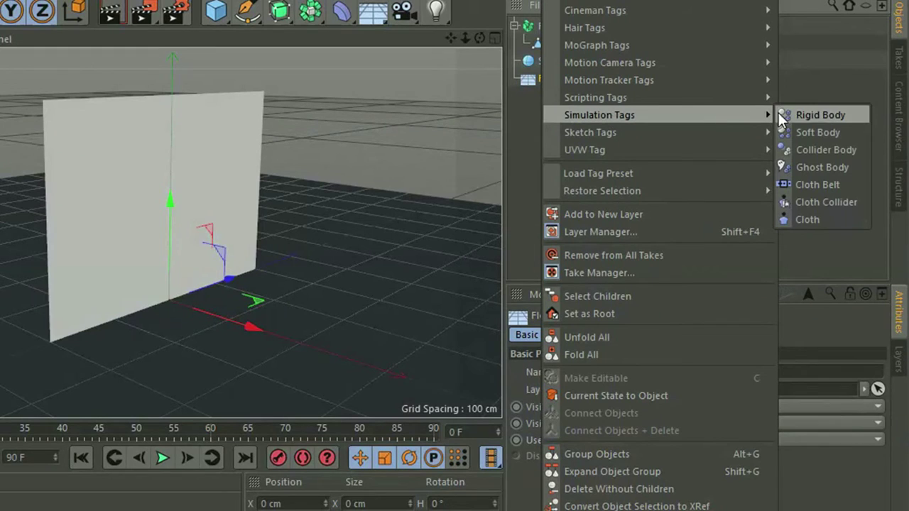
left_click(820, 116)
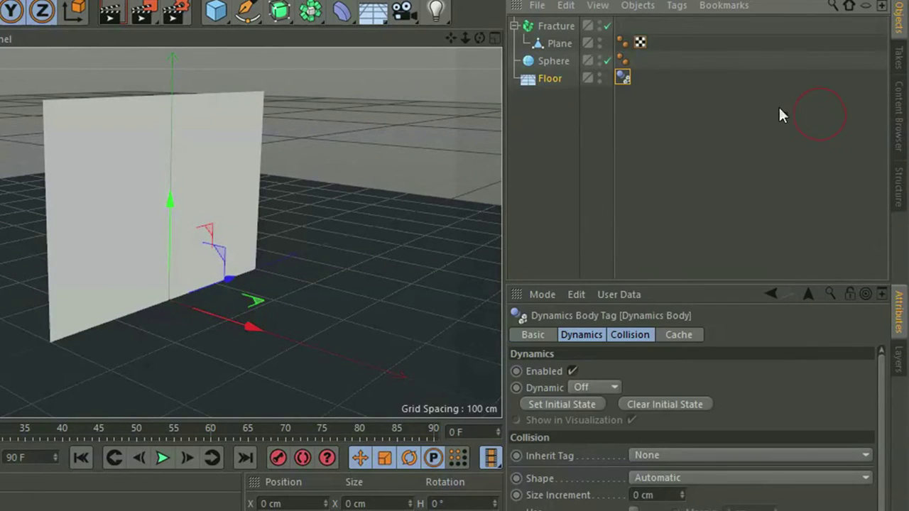
left_click(548, 59)
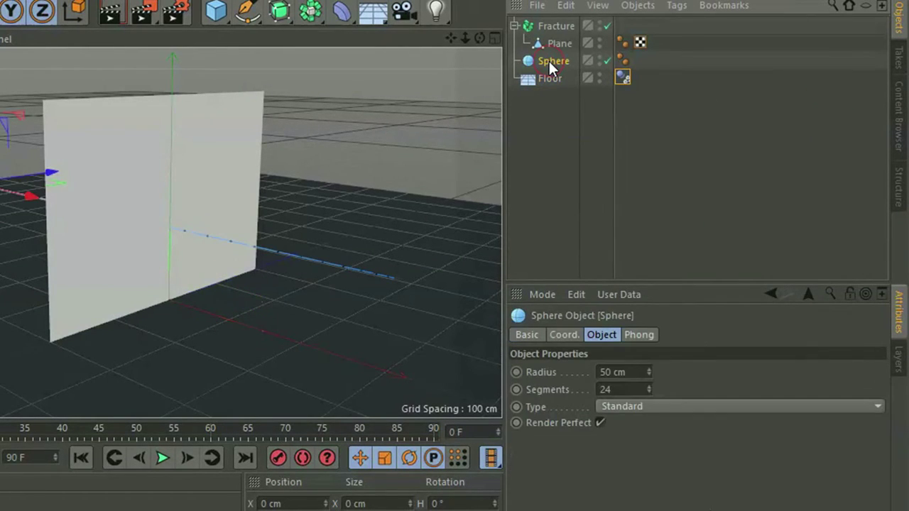
right_click(544, 59)
mouse_move(601, 115)
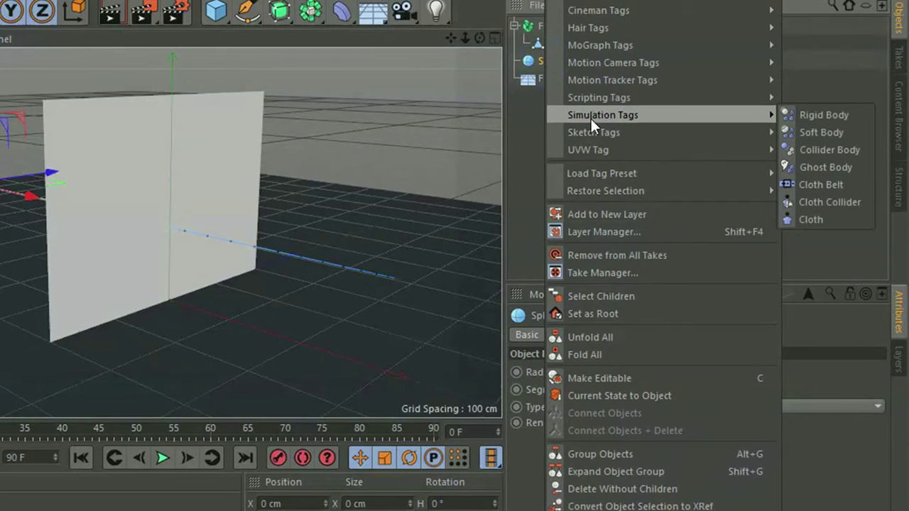
left_click(824, 116)
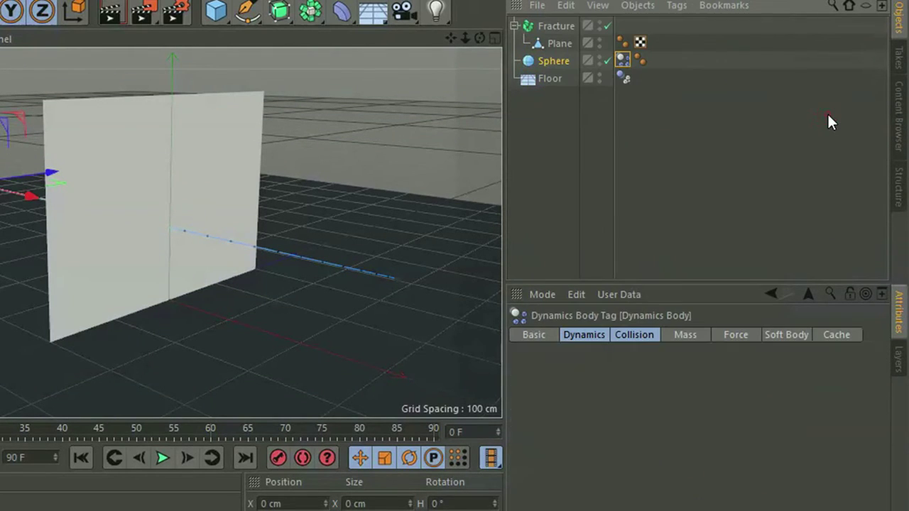
left_click(544, 27)
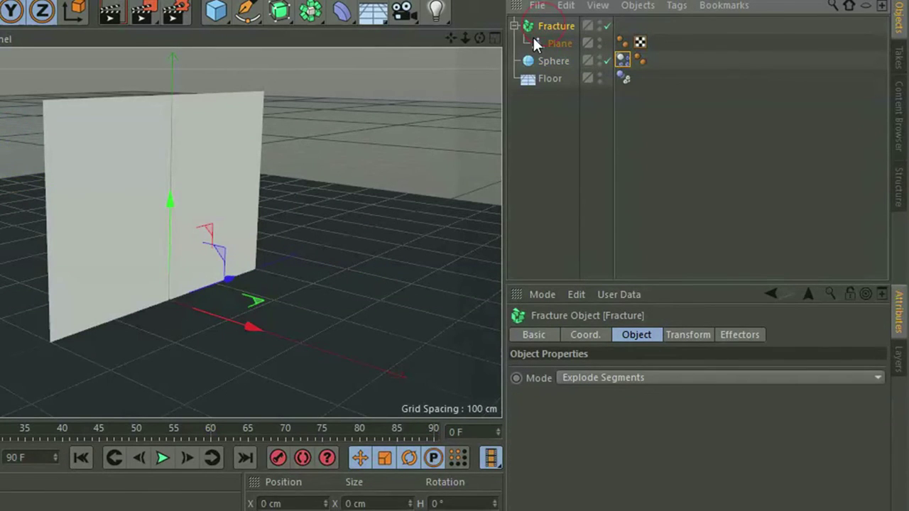
right_click(540, 28)
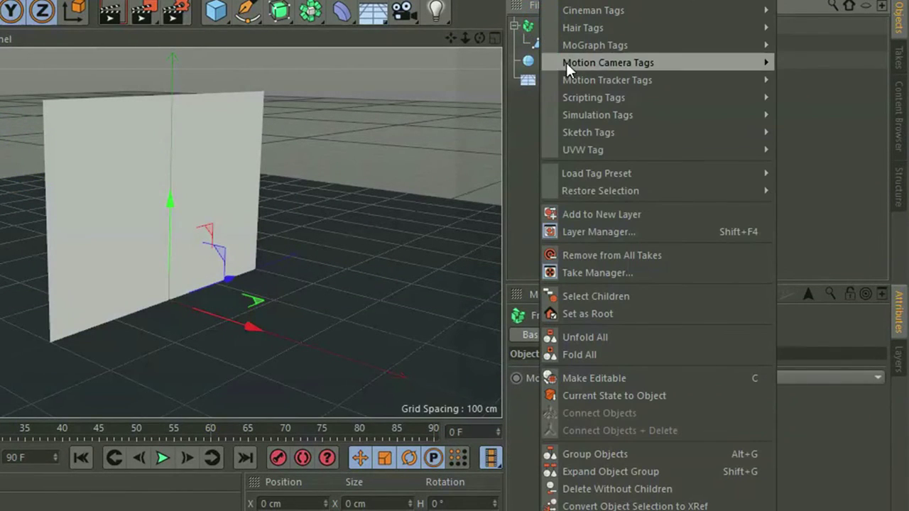
mouse_move(598, 115)
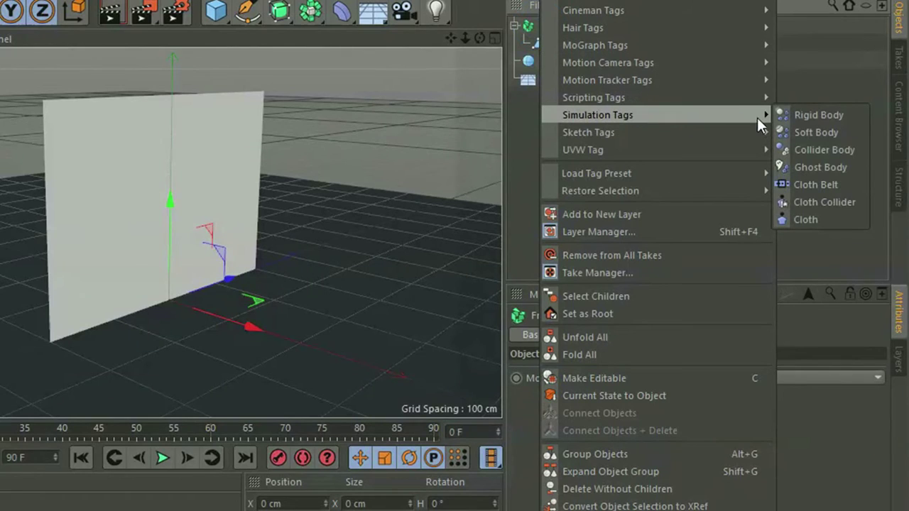
left_click(809, 115)
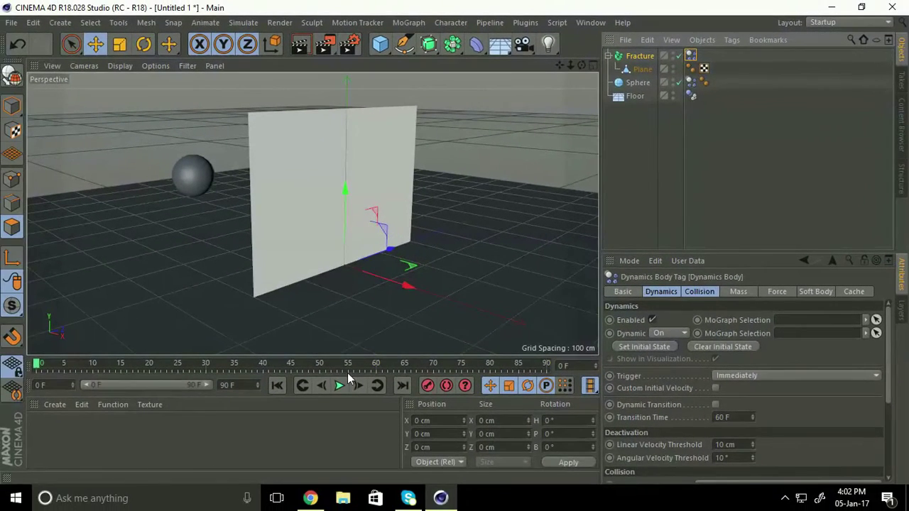
- Preview the simulation, then set the Sphere's Dynamics Body Dynamic to Off
left_click(340, 385)
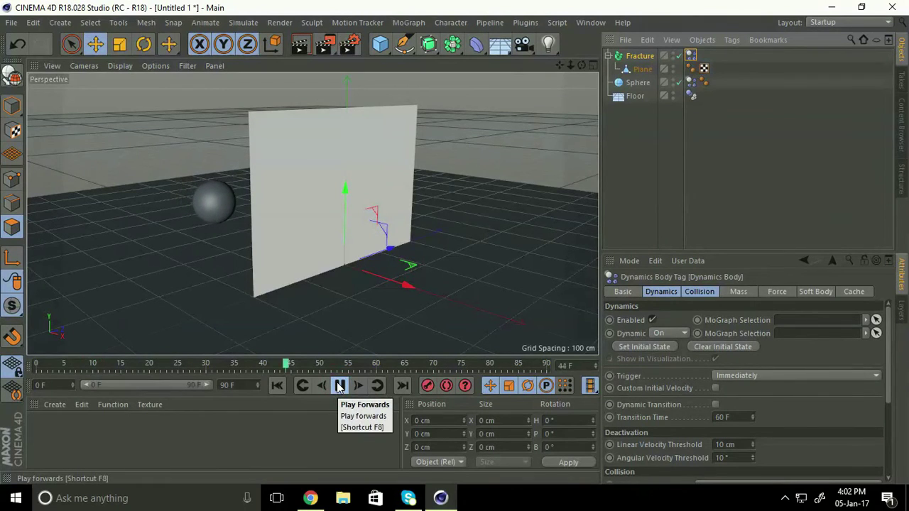
left_click(278, 385)
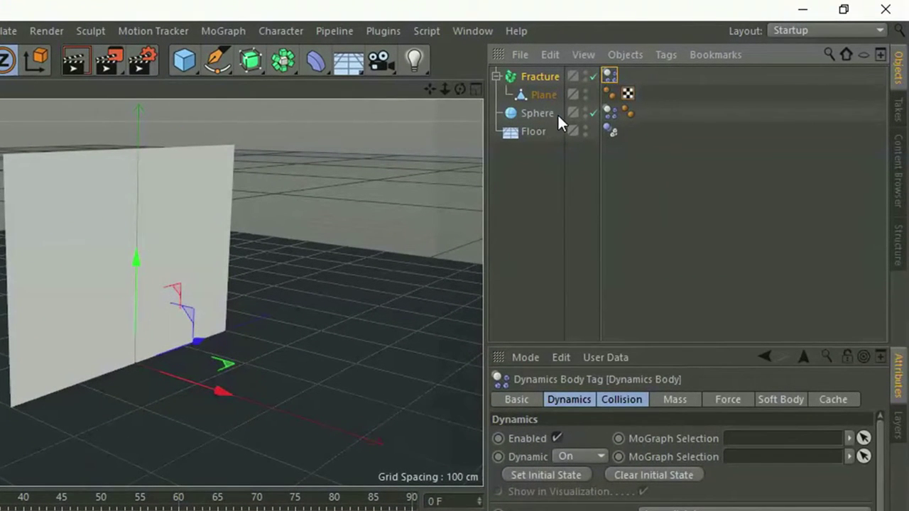
left_click(534, 117)
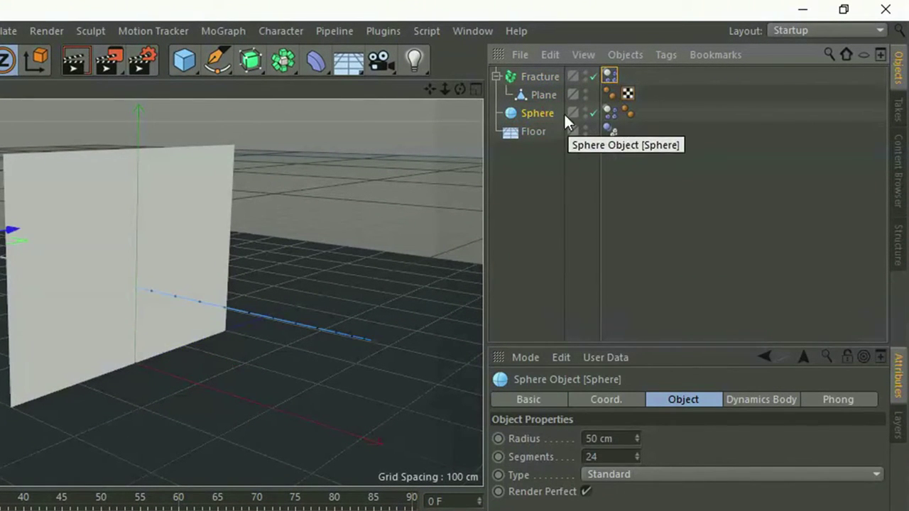
left_click(609, 114)
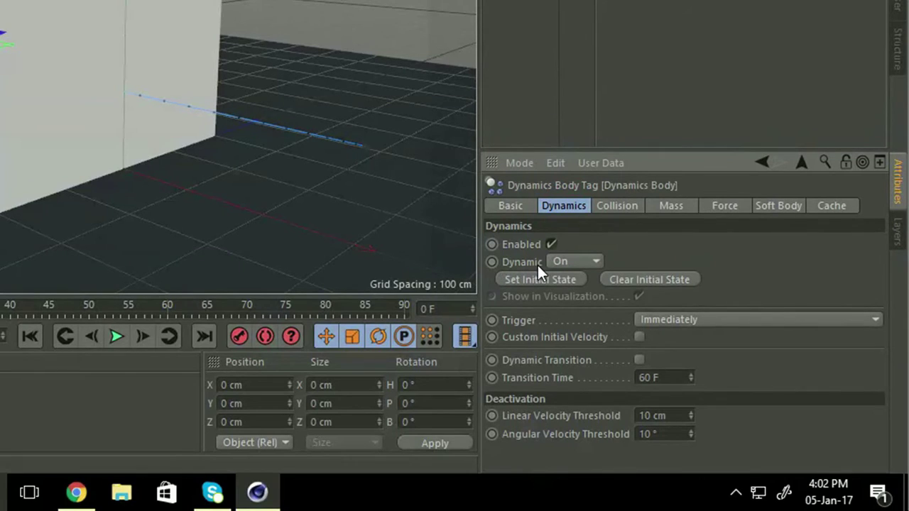
left_click(572, 261)
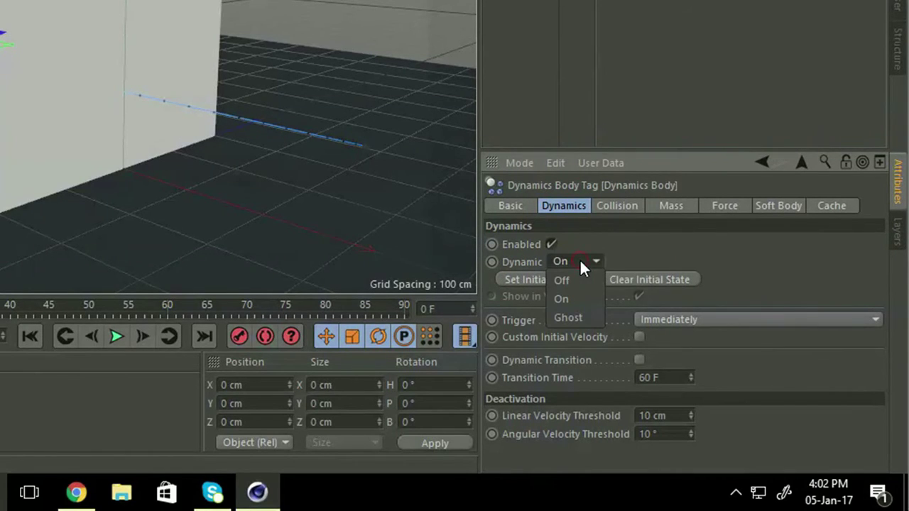
left_click(571, 279)
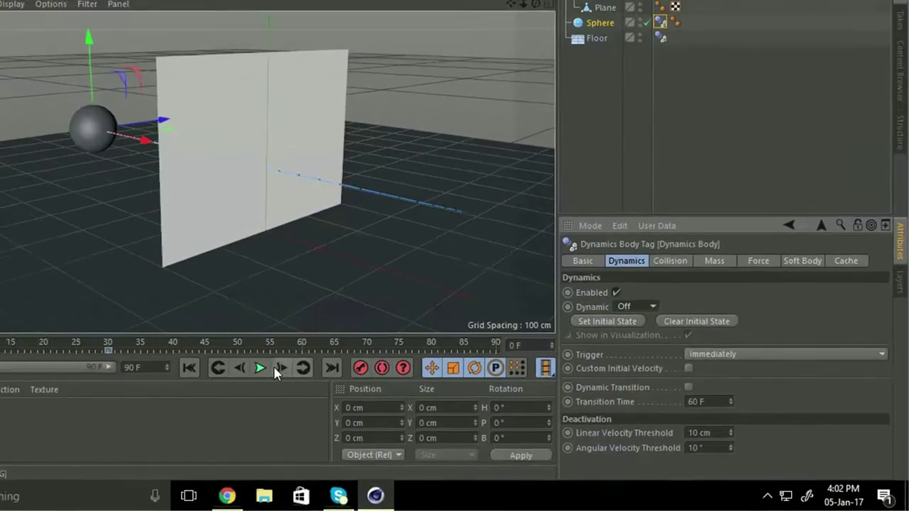
- Replay the animation to test the change and rewind to frame 0
left_click(337, 386)
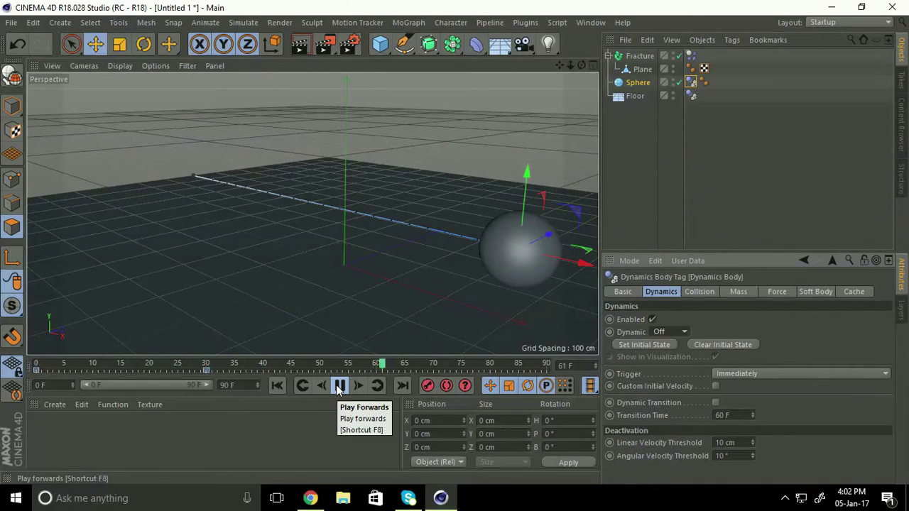
left_click(339, 386)
left_click(278, 385)
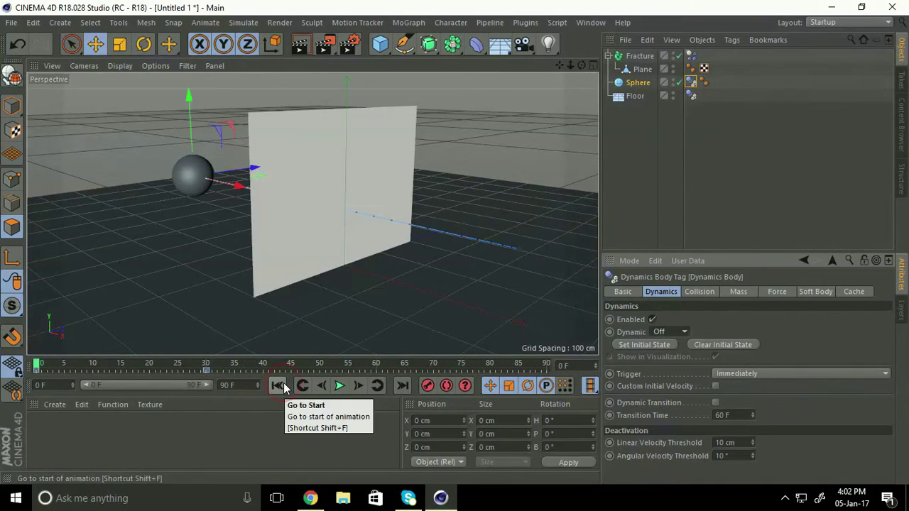
left_click(639, 70)
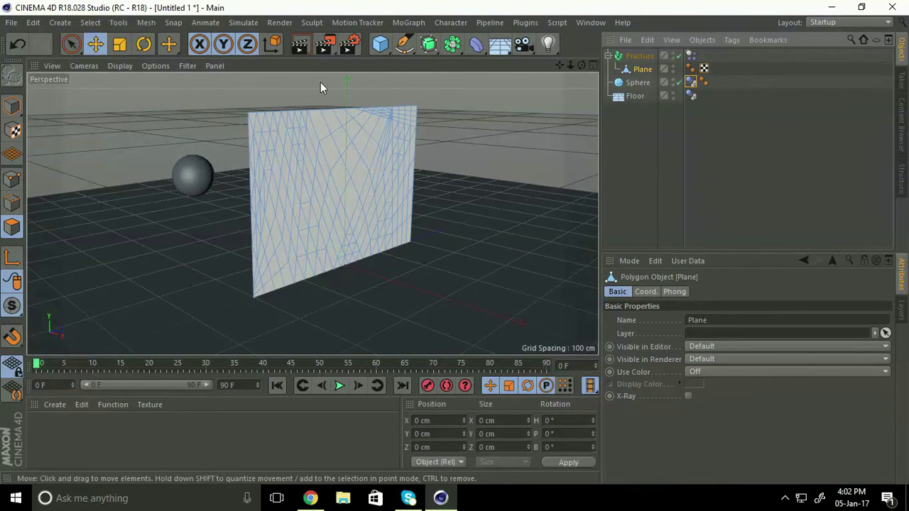
- Select all the Plane's polygons and disconnect them with Preserve Groups turned off
left_click(90, 23)
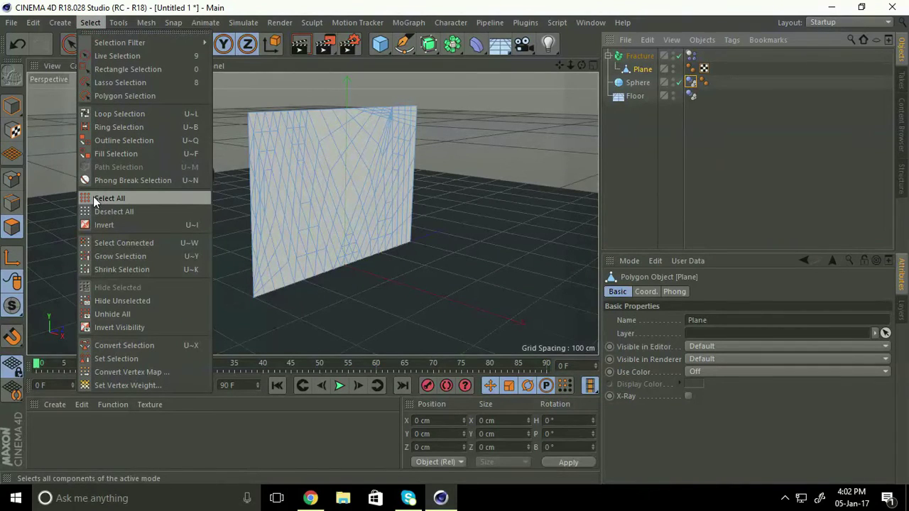
left_click(130, 199)
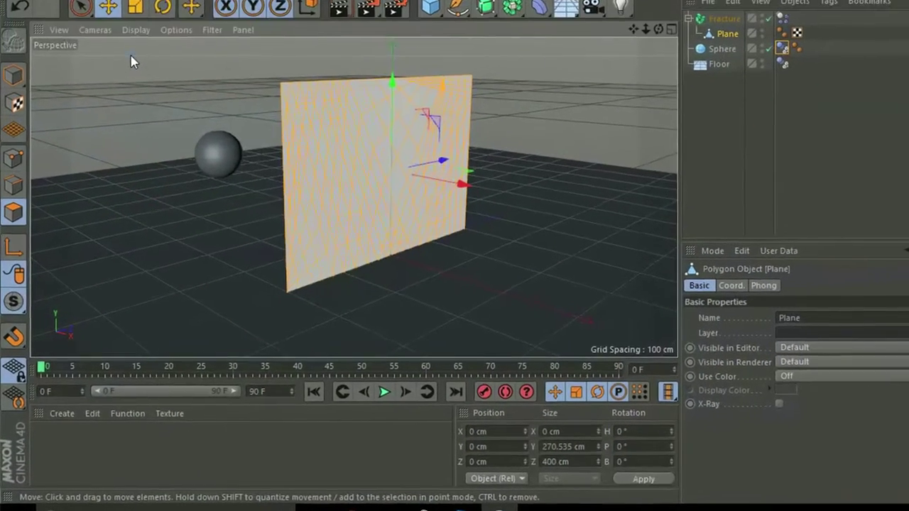
right_click(116, 87)
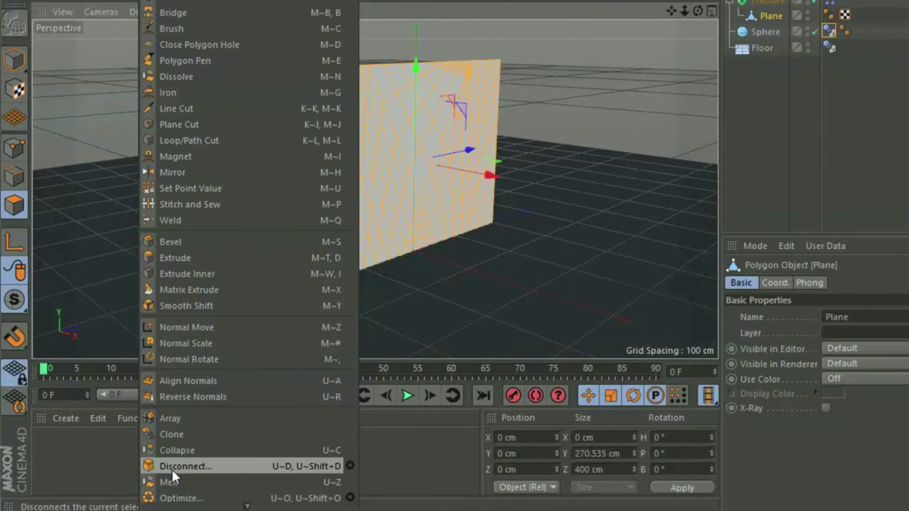
left_click(349, 463)
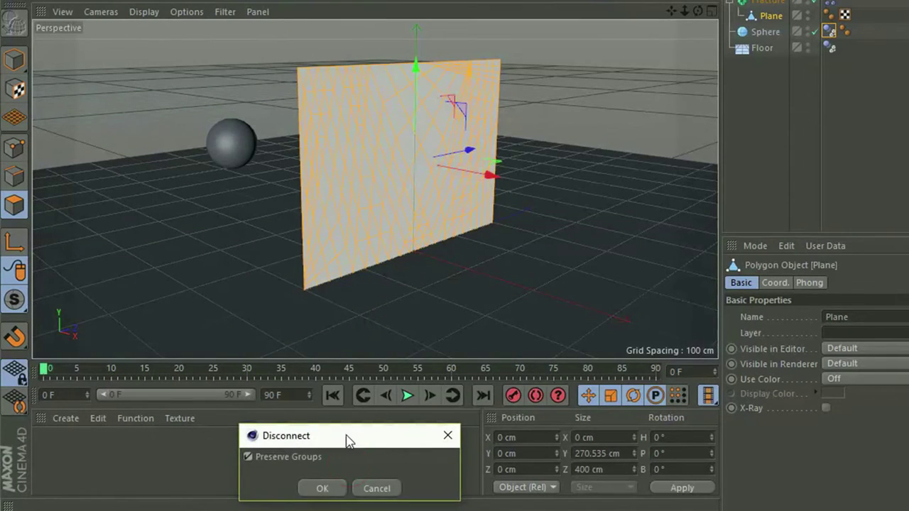
left_click_drag(345, 436, 492, 281)
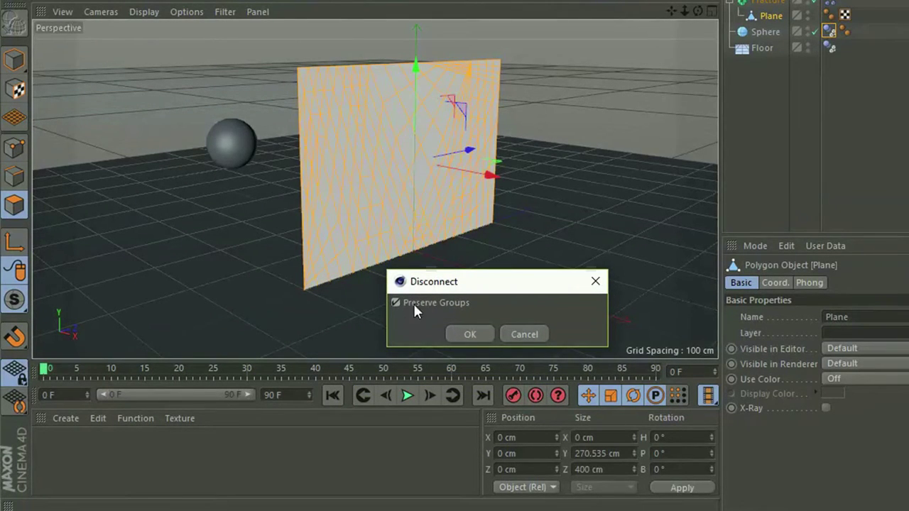
left_click(395, 302)
left_click(465, 334)
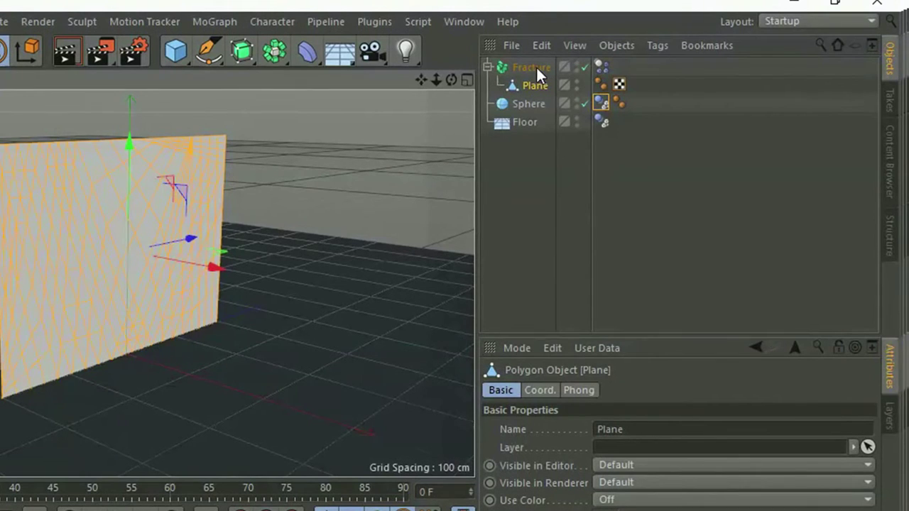
- Set the Fracture's collision Individual Elements to All, then play and stop the simulation
left_click(523, 67)
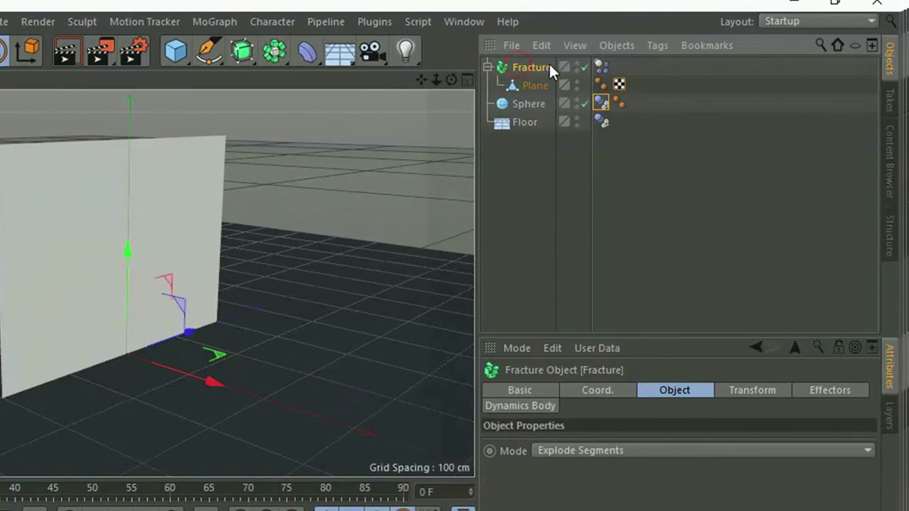
left_click(599, 66)
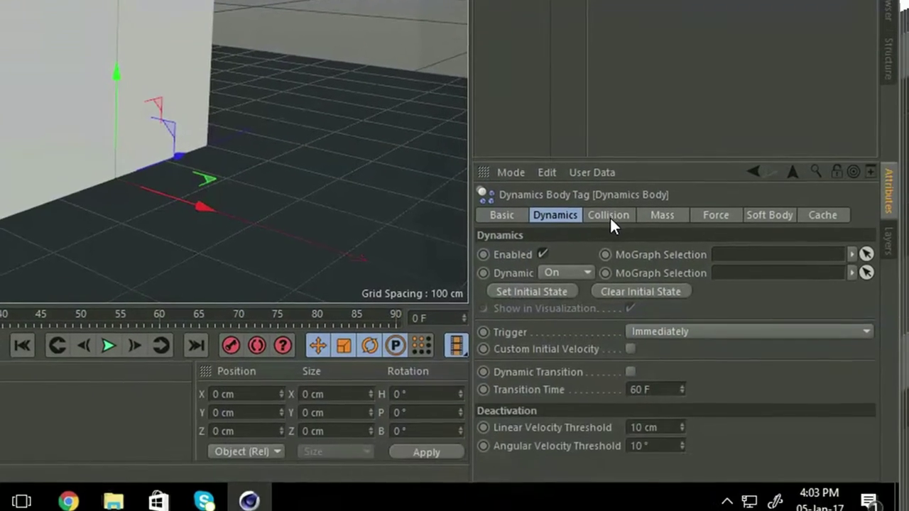
left_click(615, 395)
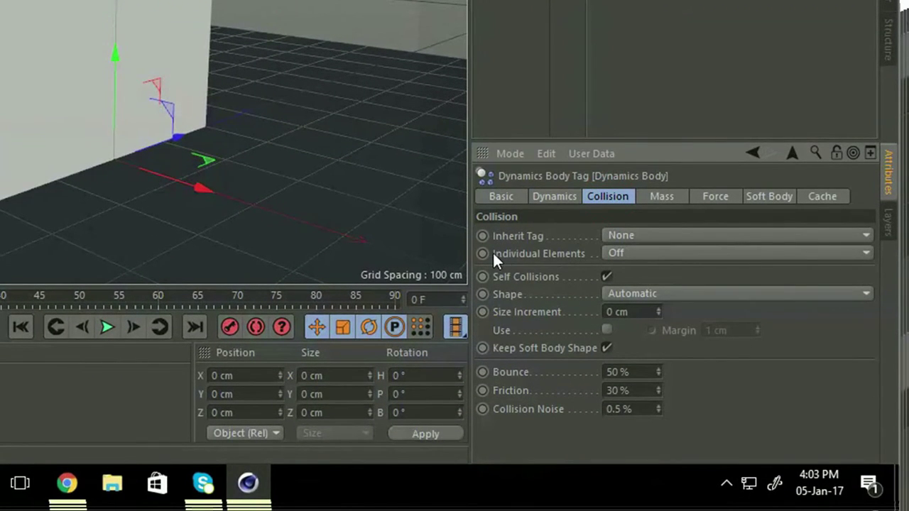
left_click(608, 252)
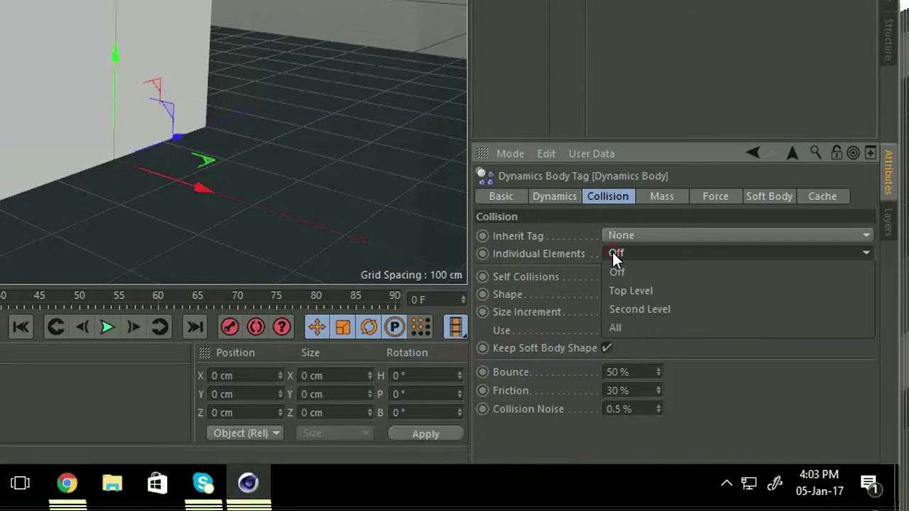
left_click(615, 328)
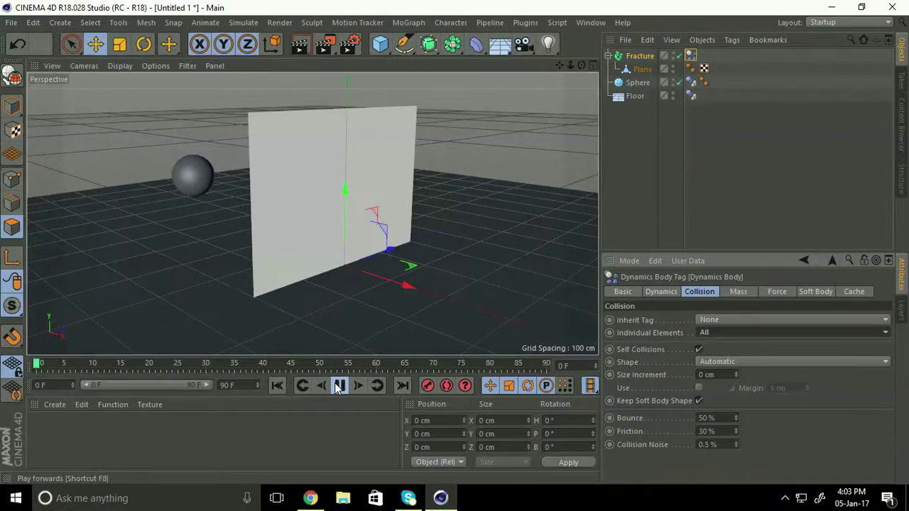
left_click(340, 385)
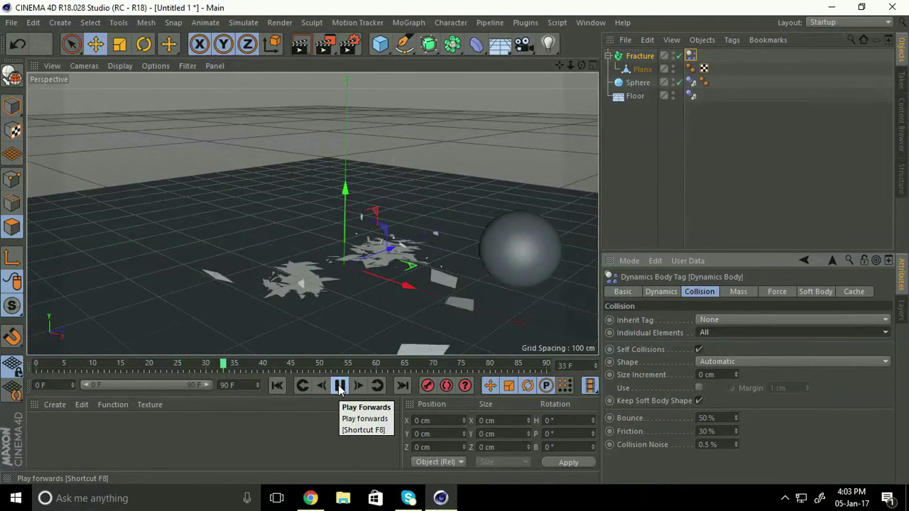
left_click(339, 384)
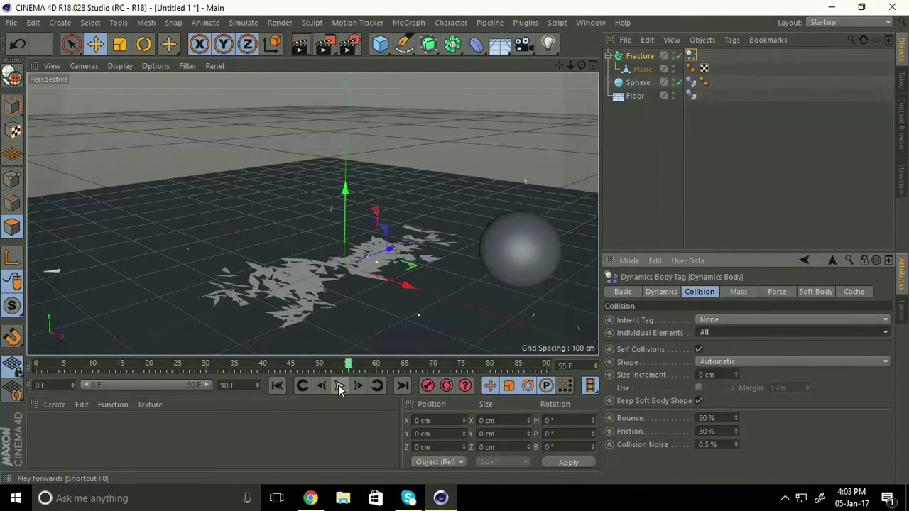
- Rewind to frame 0 and set the Dynamics Body trigger to On Collision
left_click(277, 384)
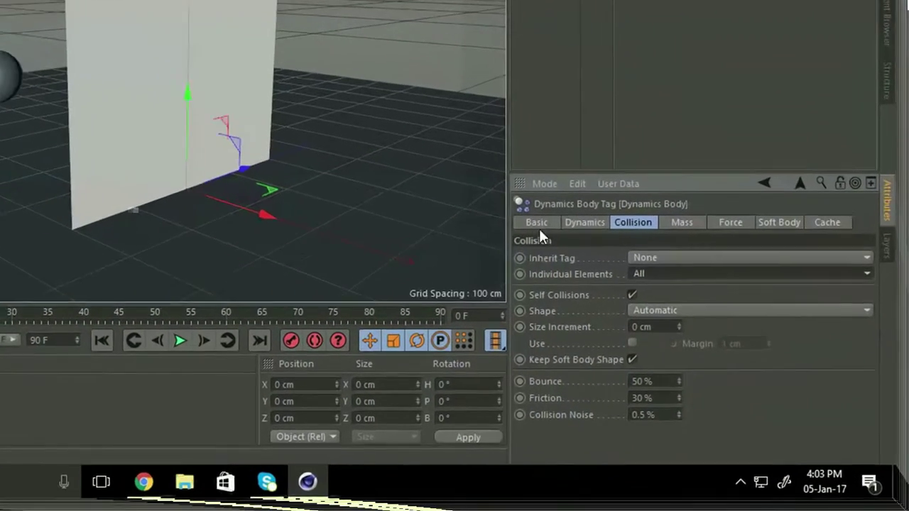
left_click(655, 292)
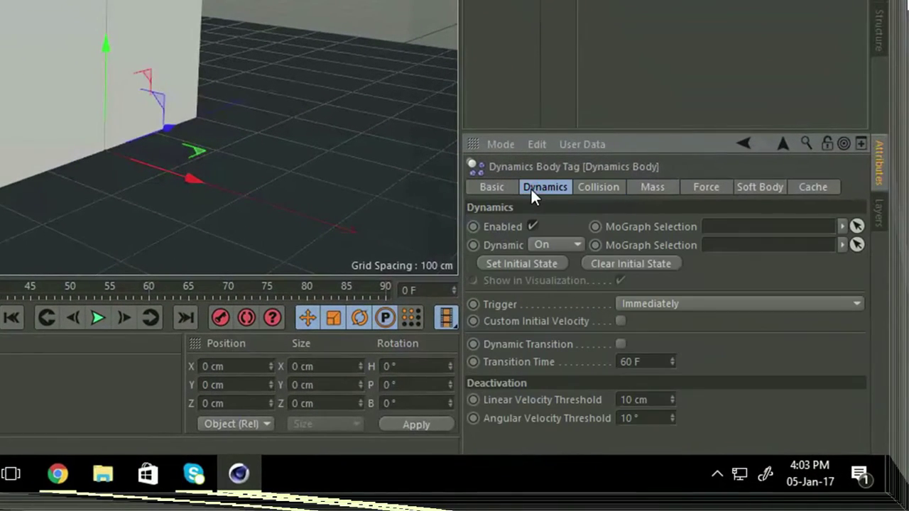
left_click(532, 189)
left_click(685, 306)
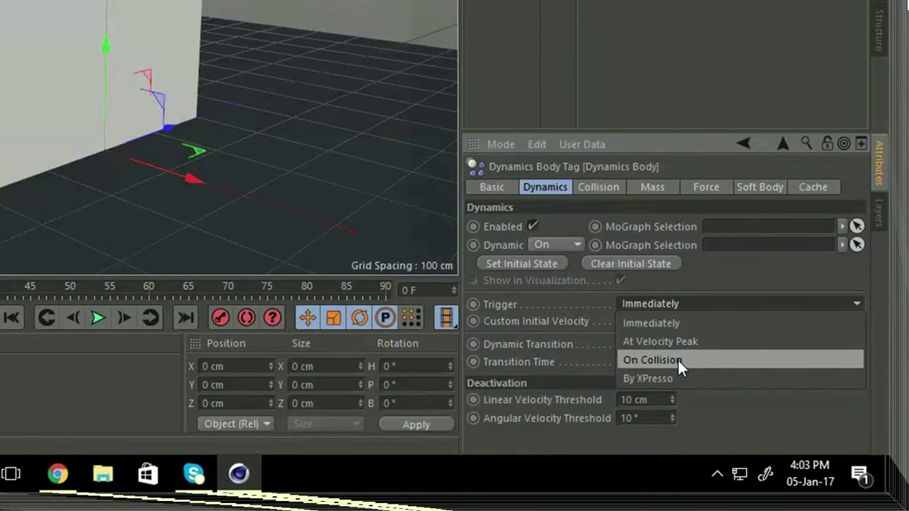
left_click(698, 357)
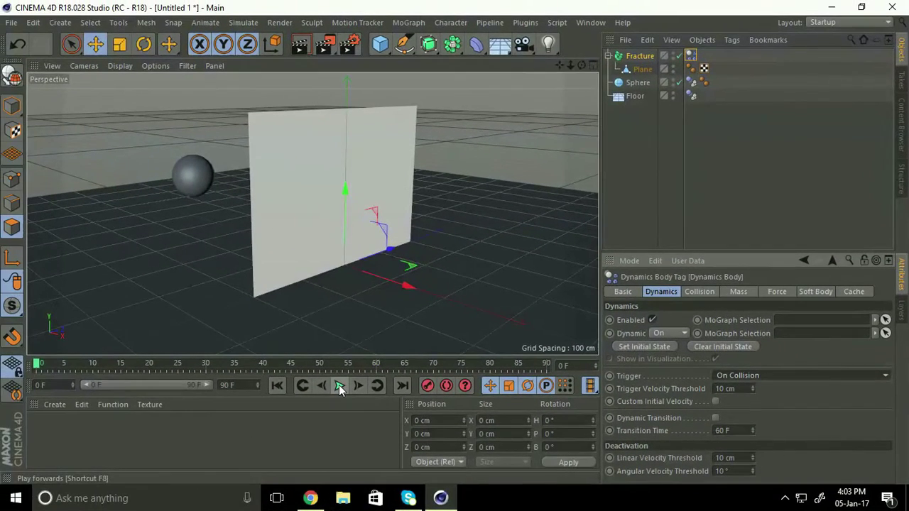
- Play the shattering simulation twice, rewinding to frame 0 with the wall intact
left_click(339, 385)
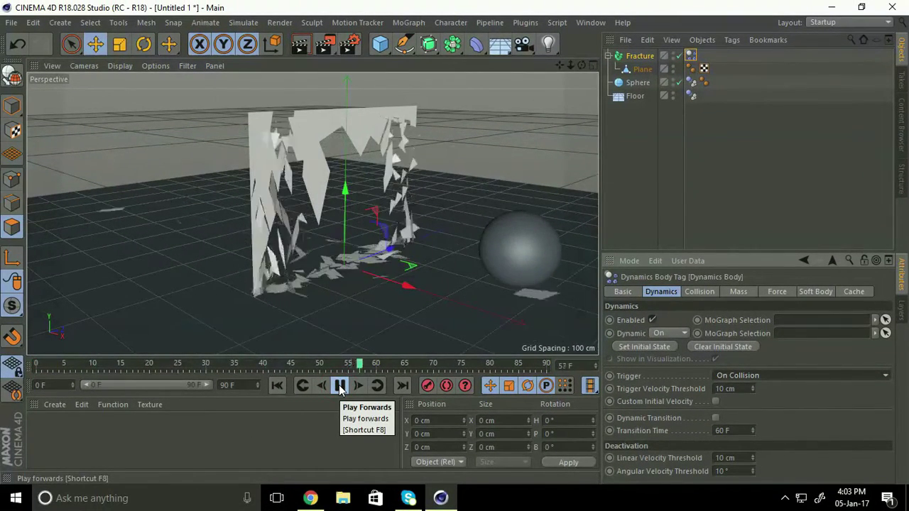
left_click(340, 387)
left_click(285, 387)
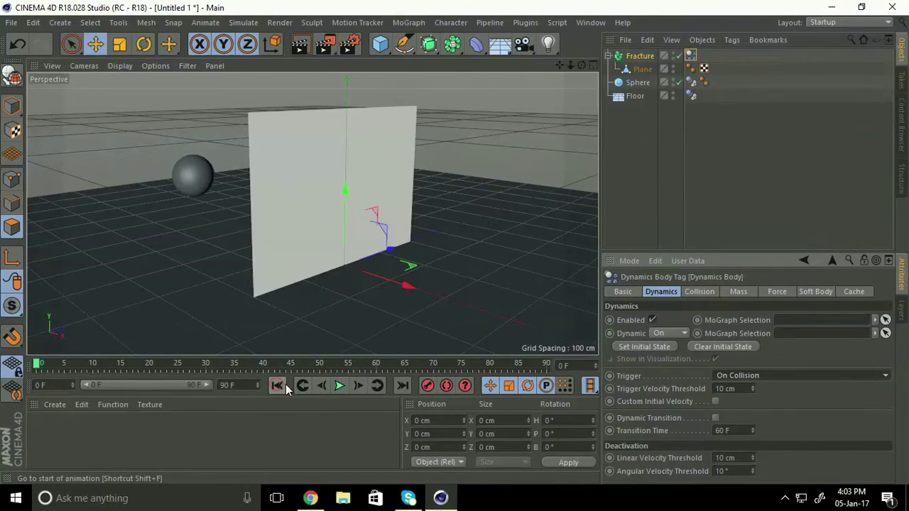
left_click(338, 385)
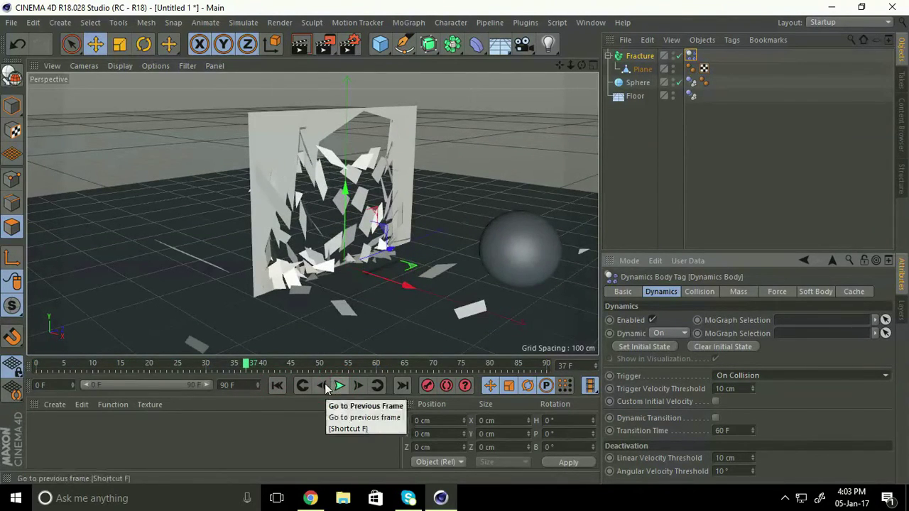
left_click(278, 387)
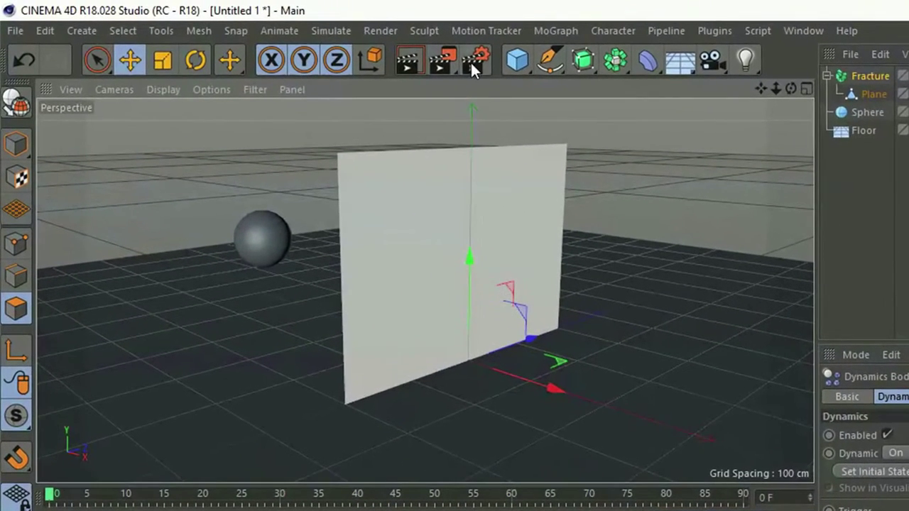
- Add a Cloth Surface and nest the Fracture object inside it
left_click(326, 31)
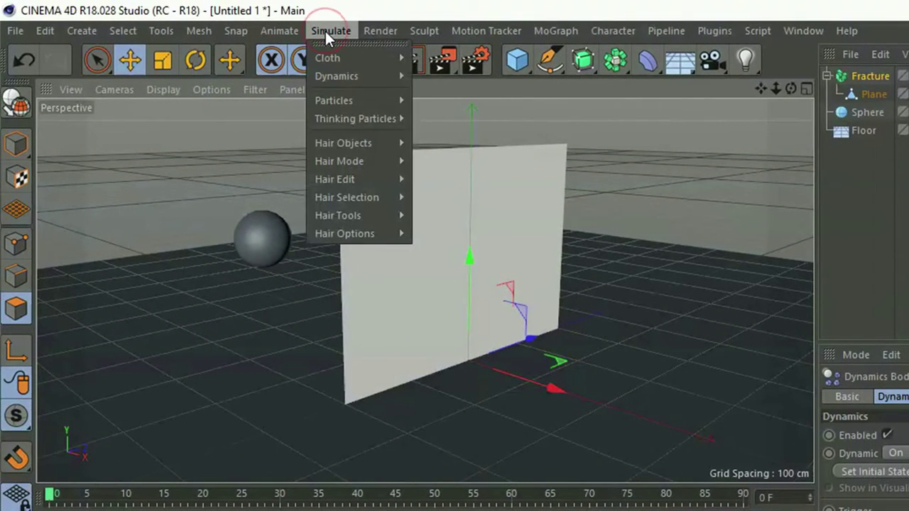
mouse_move(355, 57)
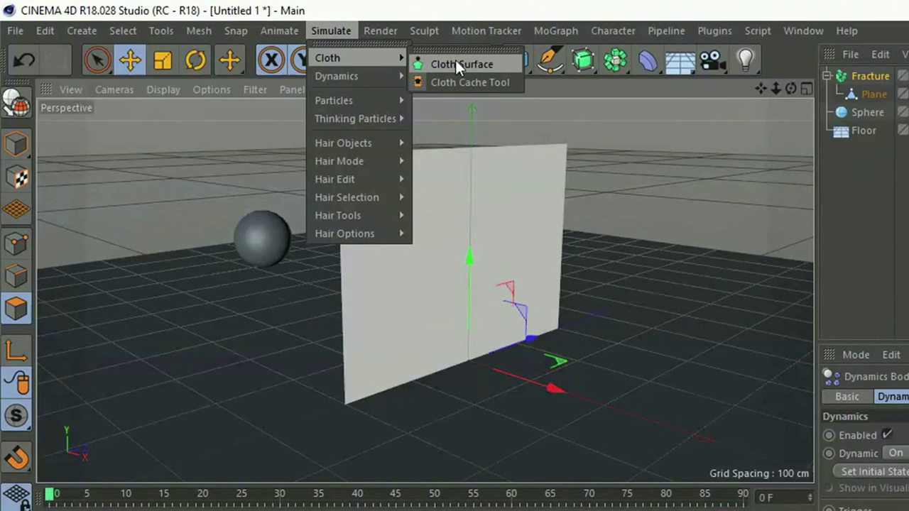
left_click(504, 62)
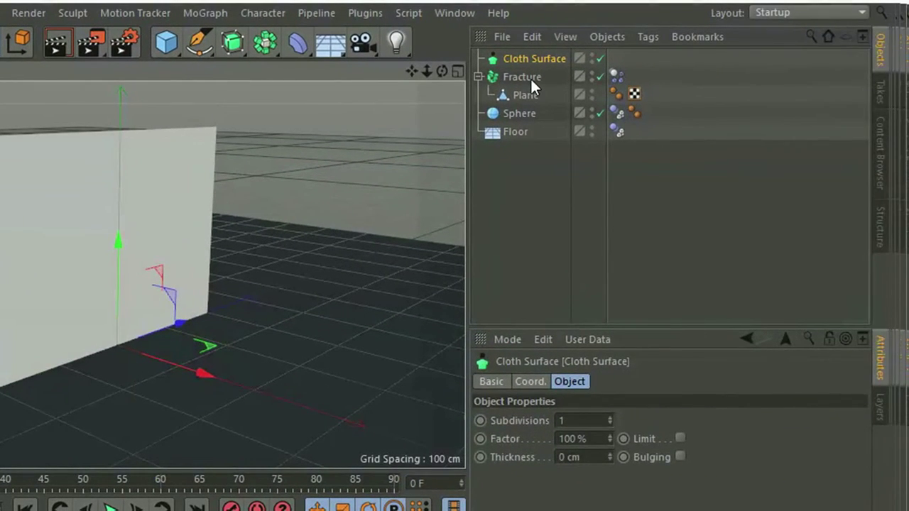
left_click(520, 79)
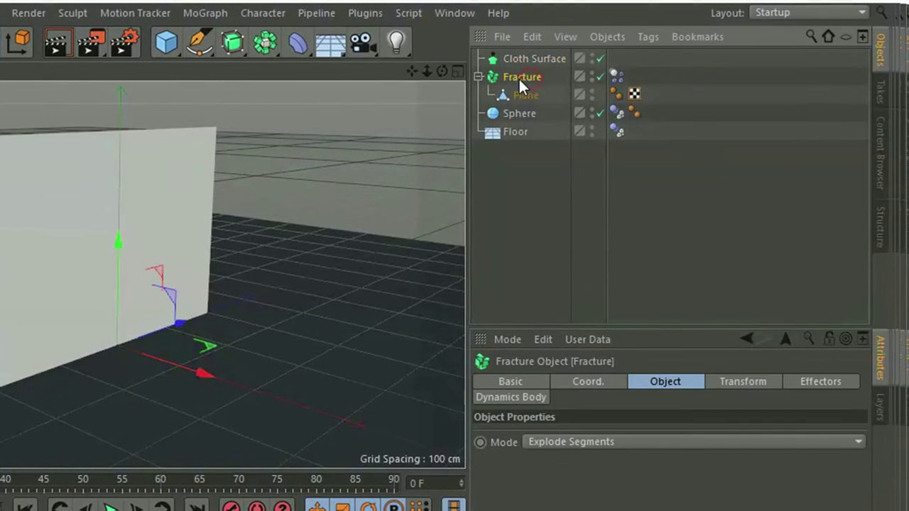
left_click_drag(526, 76, 532, 60)
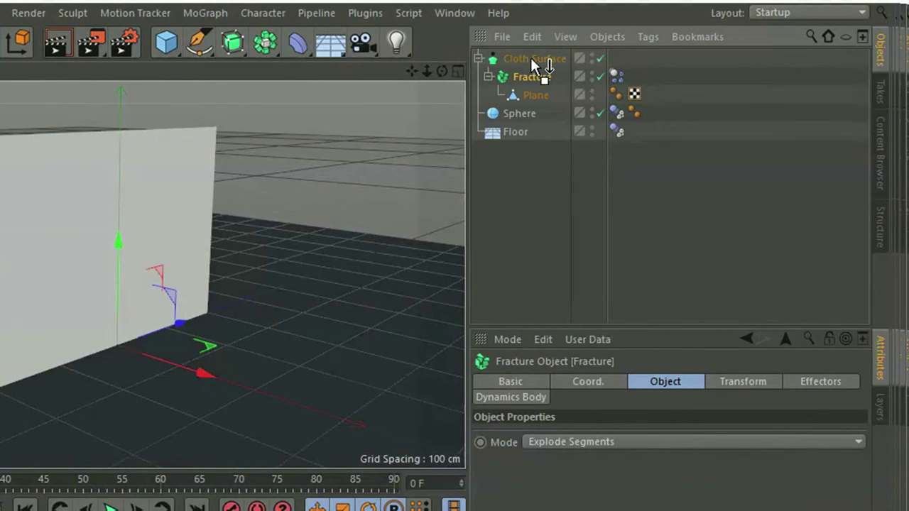
- Set the Cloth Surface Thickness to 8 cm
left_click(527, 59)
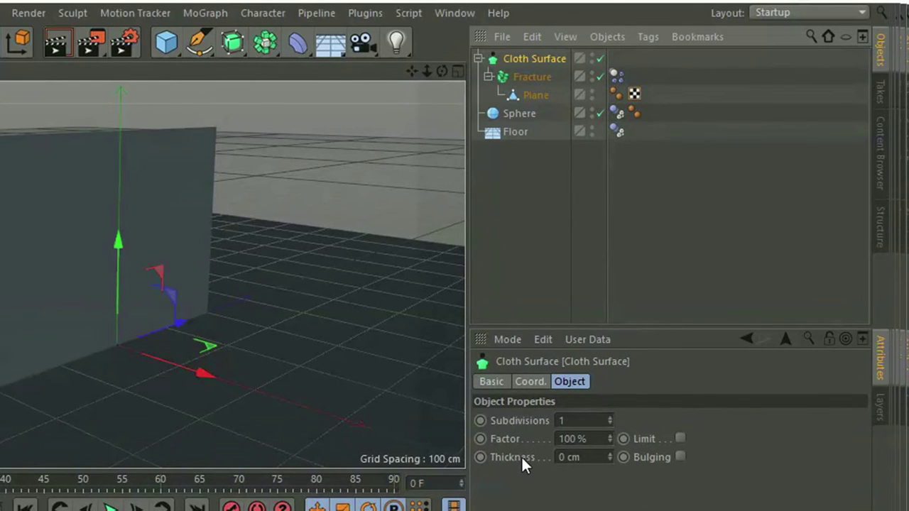
left_click(588, 459)
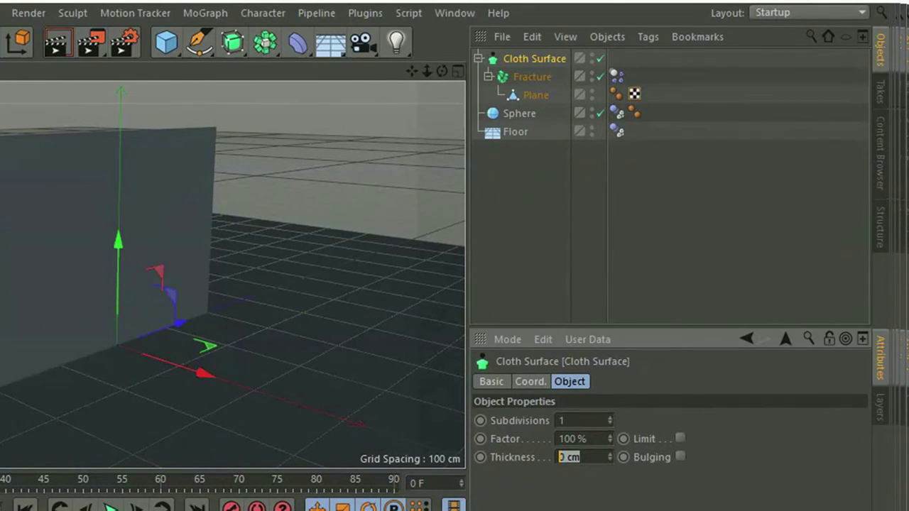
type("8")
key("Return")
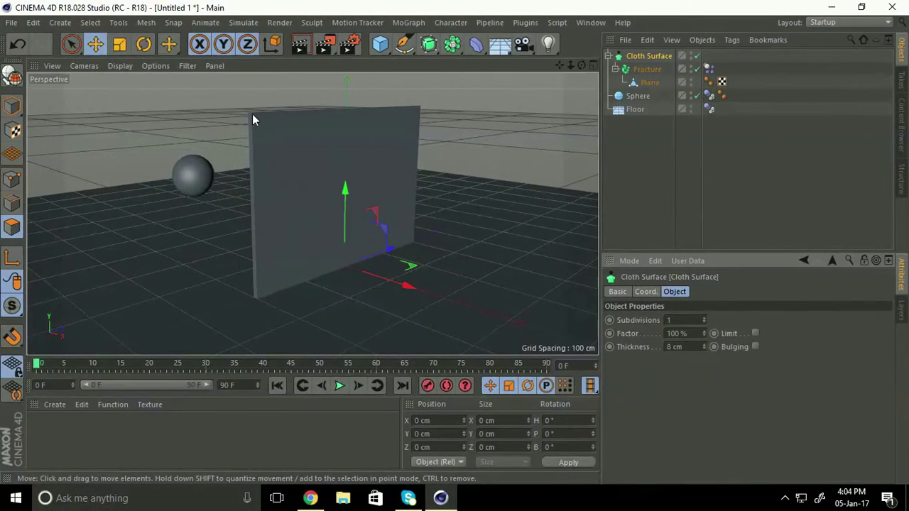
scroll(255, 290, "up", 3)
scroll(255, 291, "up", 3)
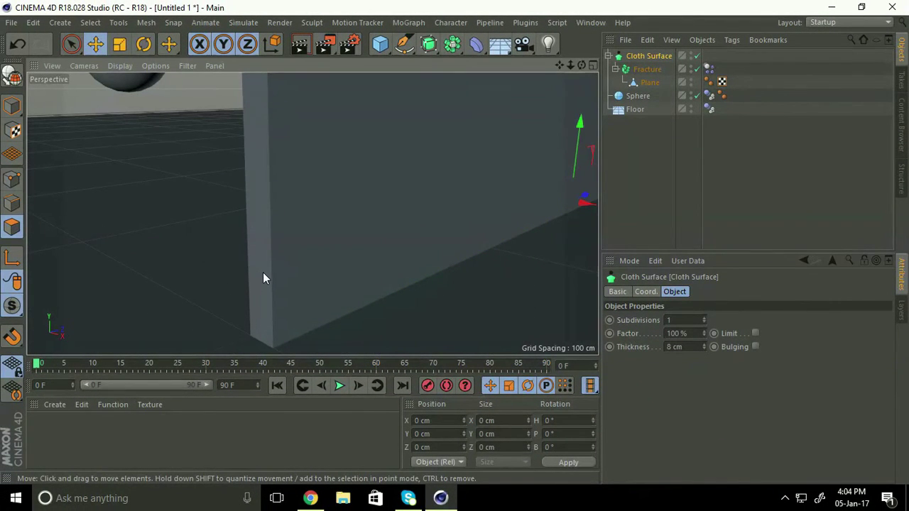
scroll(263, 276, "down", 3)
scroll(263, 276, "down", 2)
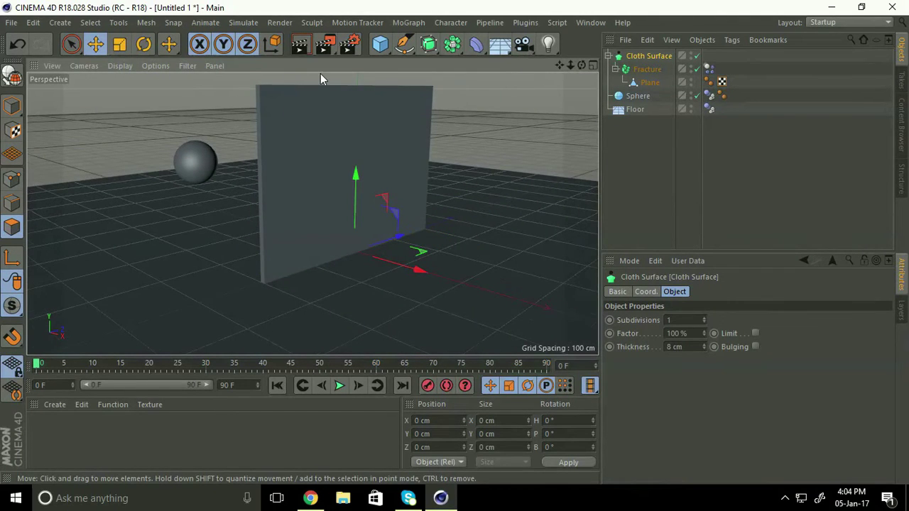
scroll(304, 139, "up", 1)
left_click(338, 386)
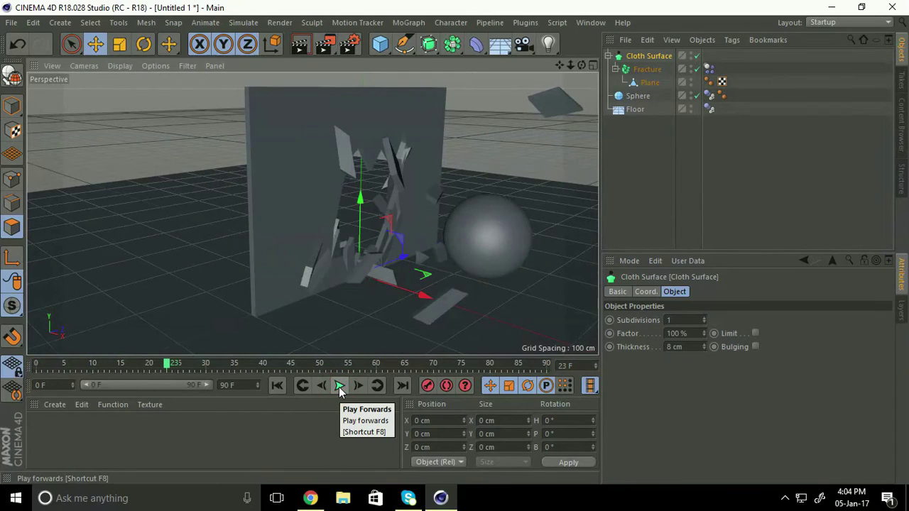
left_click(299, 44)
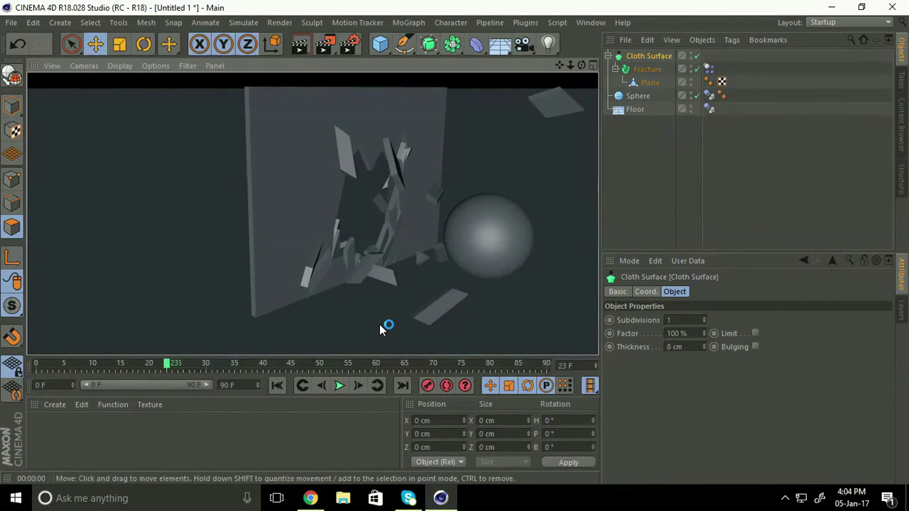
left_click(267, 409)
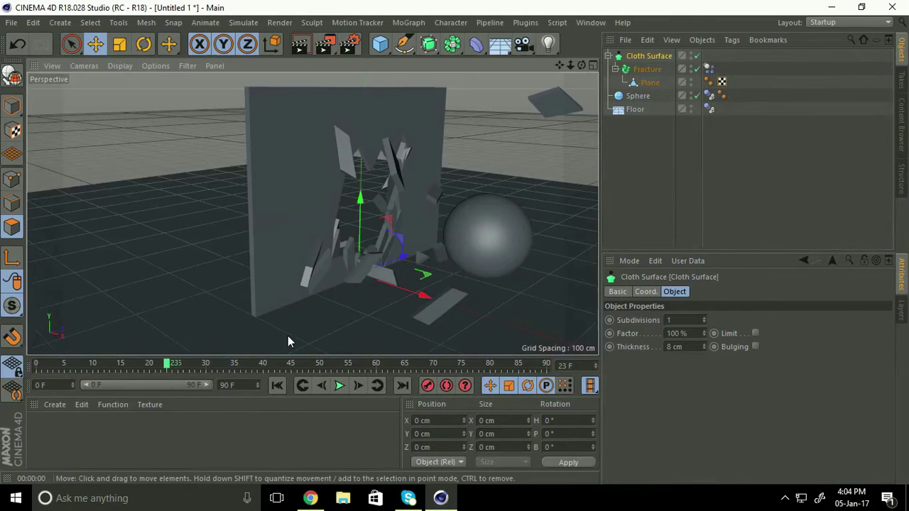
left_click(280, 390)
left_click(168, 434)
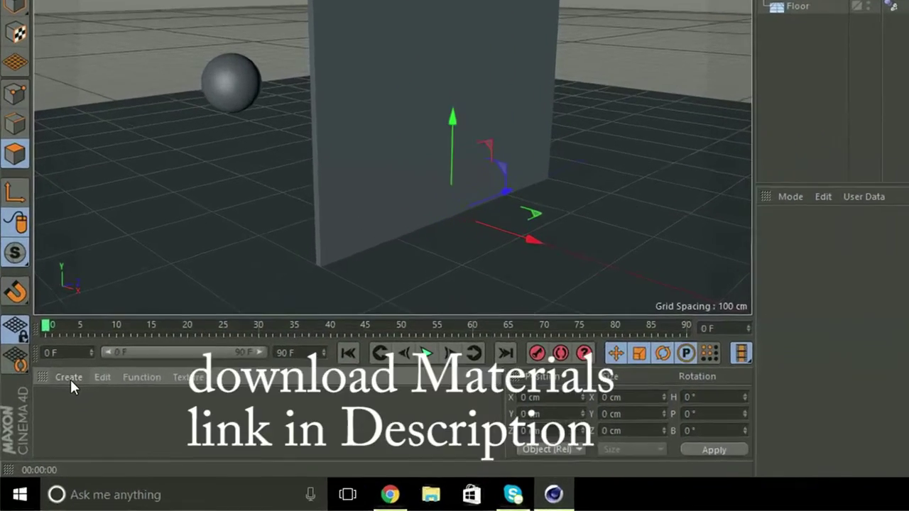
- Load the MercyMat material file through Create > Load Materials in the Material Manager
left_click(56, 405)
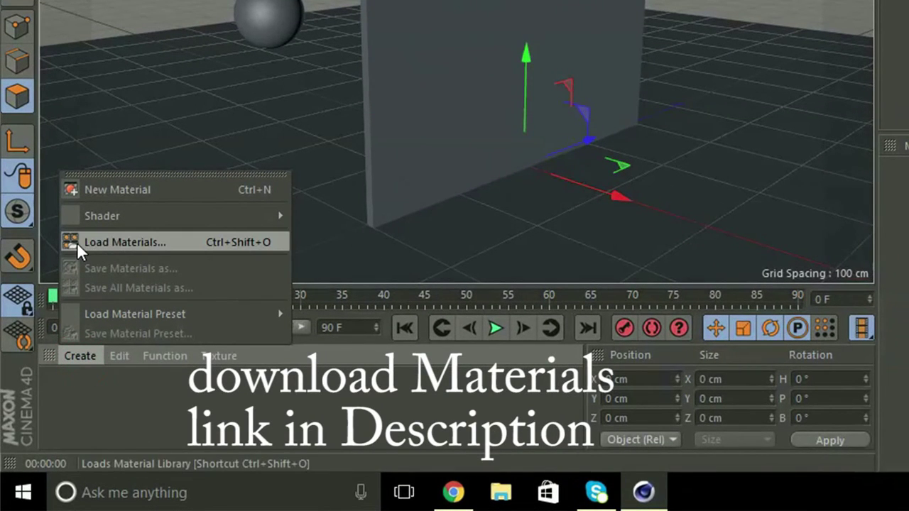
left_click(168, 242)
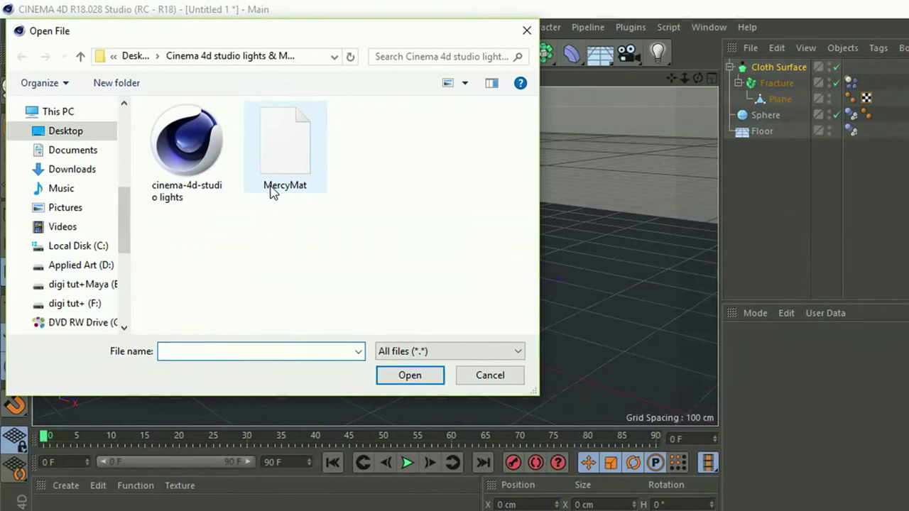
left_click(273, 189)
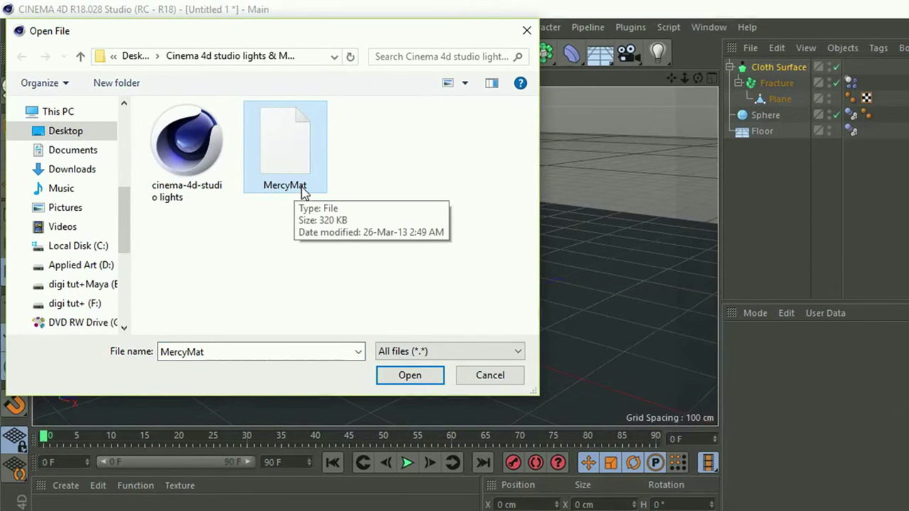
left_click(402, 375)
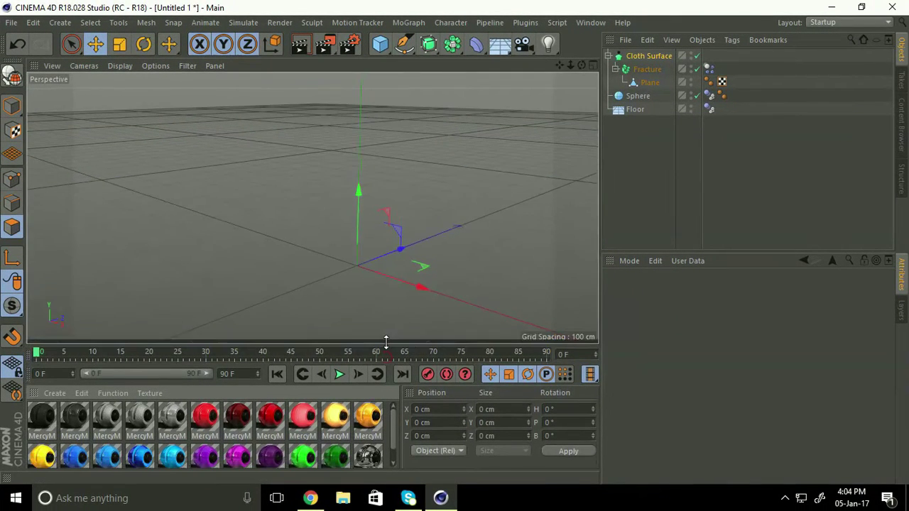
- Apply the clear reflective material to the wall's Cloth Surface
left_click_drag(386, 341, 386, 337)
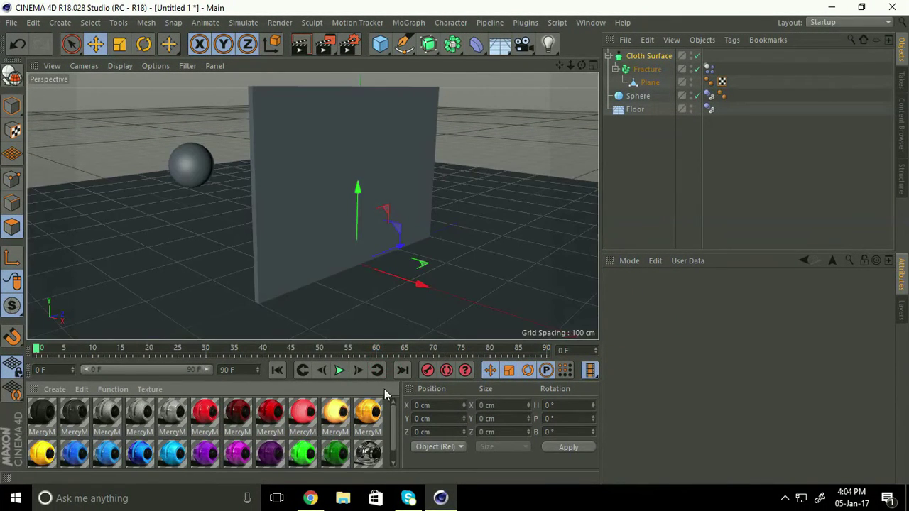
scroll(394, 441, "down", 1)
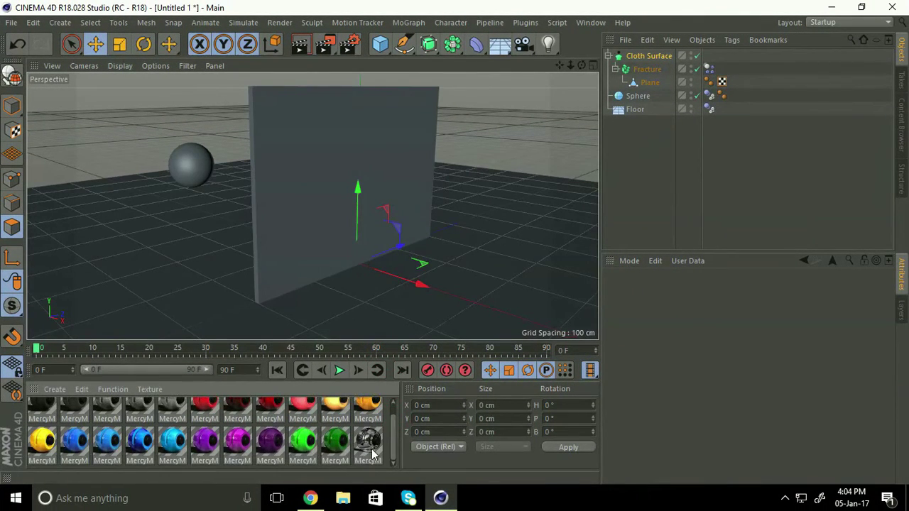
left_click(370, 439)
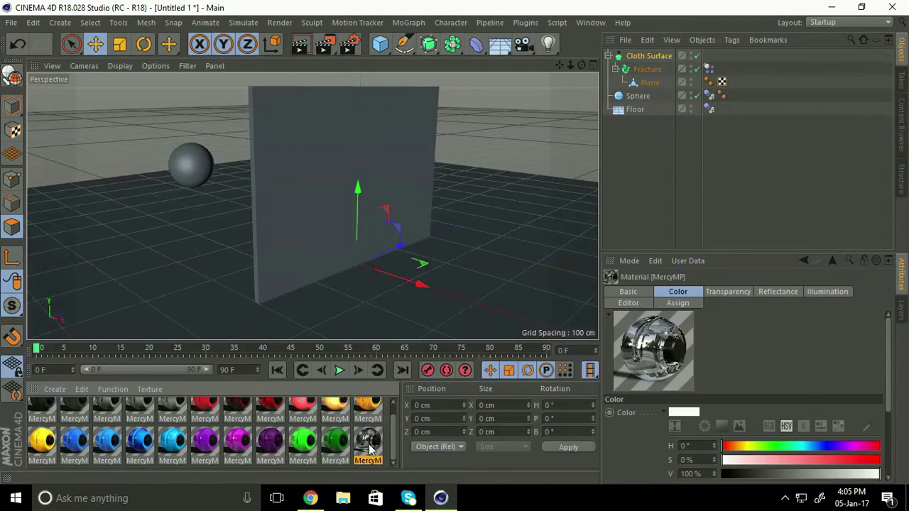
left_click_drag(360, 441, 527, 257)
left_click_drag(621, 139, 652, 56)
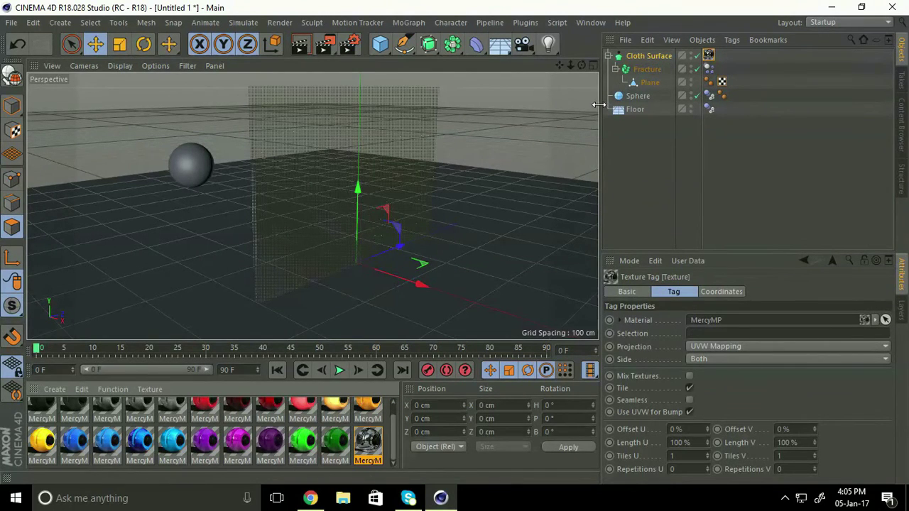
- Apply the grey material to the Floor
left_click_drag(395, 435, 397, 418)
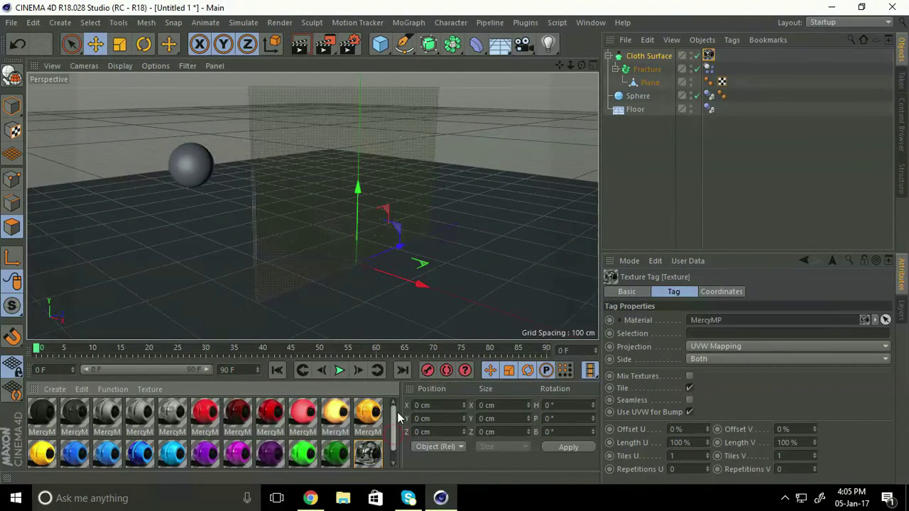
left_click(107, 417)
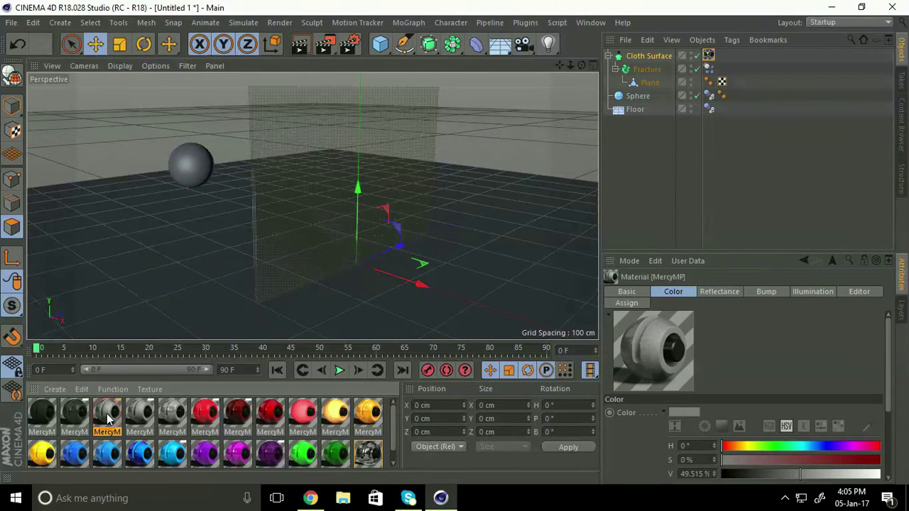
left_click_drag(107, 417, 643, 140)
left_click_drag(644, 109, 644, 109)
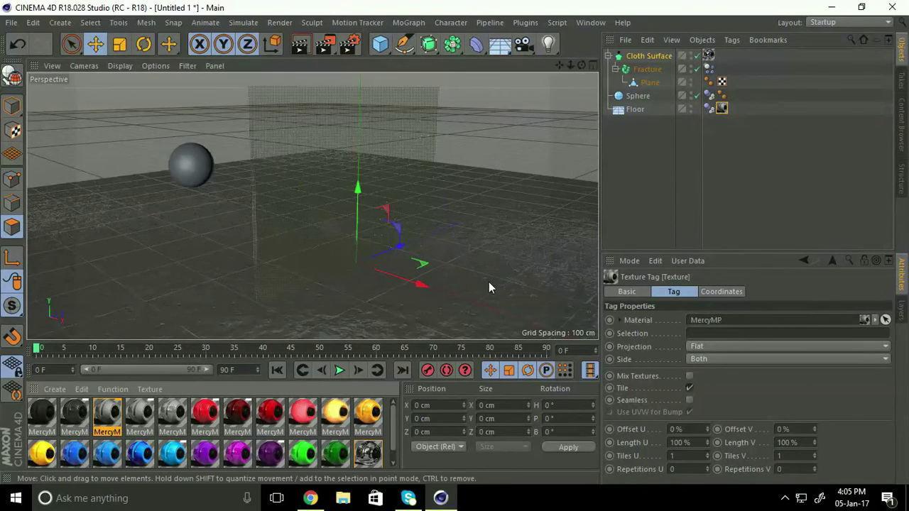
- Apply the orange material to the Sphere and show the Content Browser
left_click(368, 415)
left_click_drag(368, 424, 522, 265)
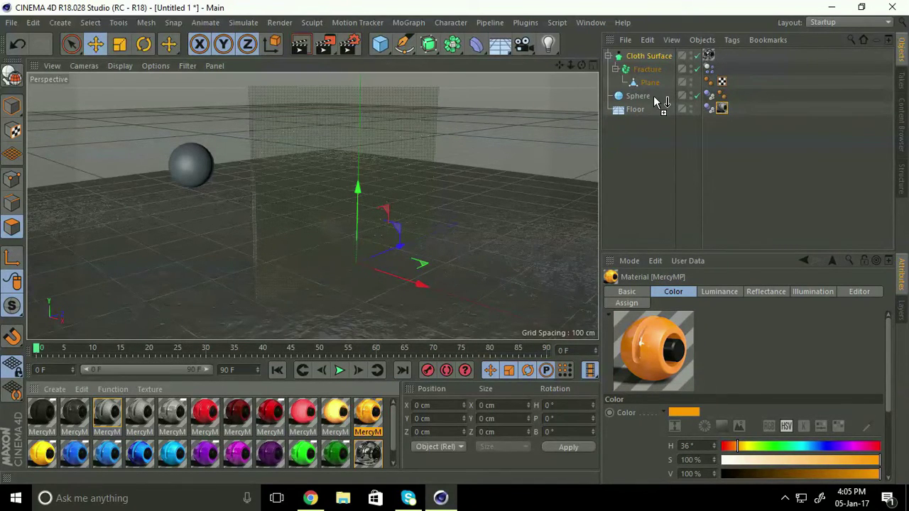
left_click_drag(621, 134, 649, 101)
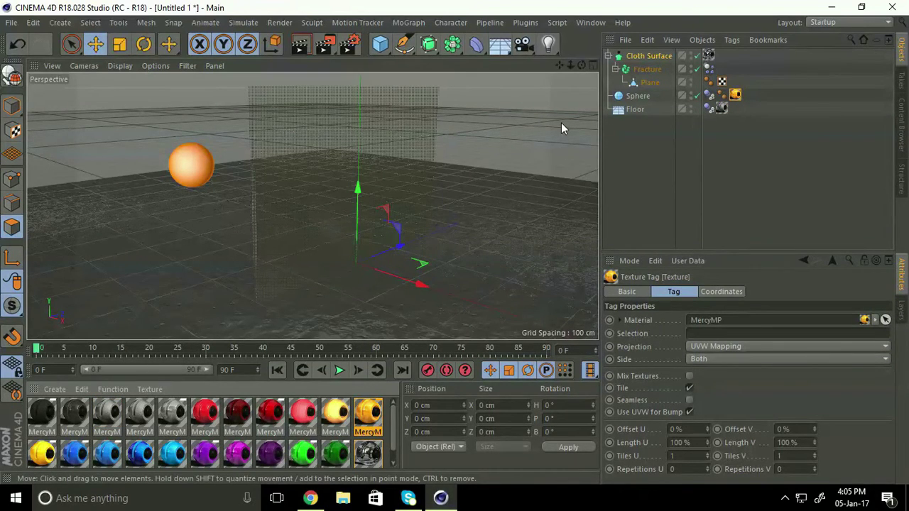
left_click(903, 120)
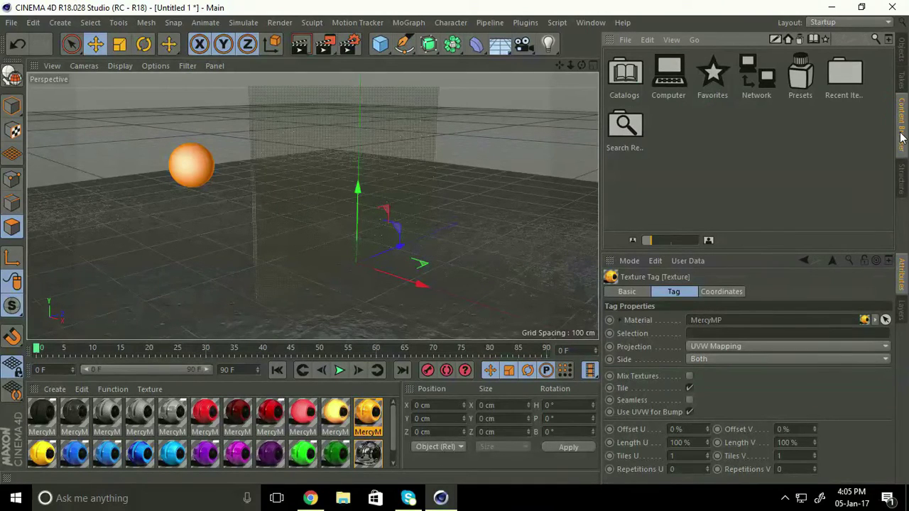
- Browse into Presets > Light Kit in the Content Browser, then switch to Chrome
double_click(800, 74)
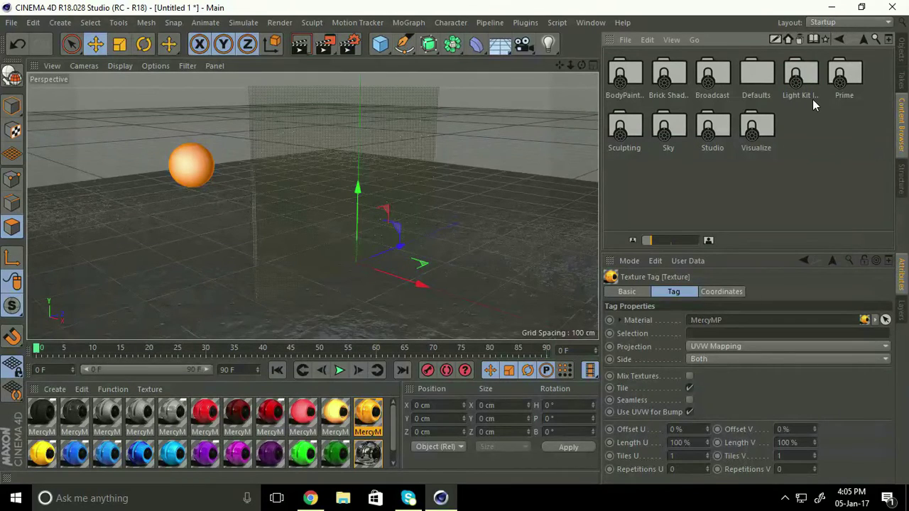
double_click(795, 89)
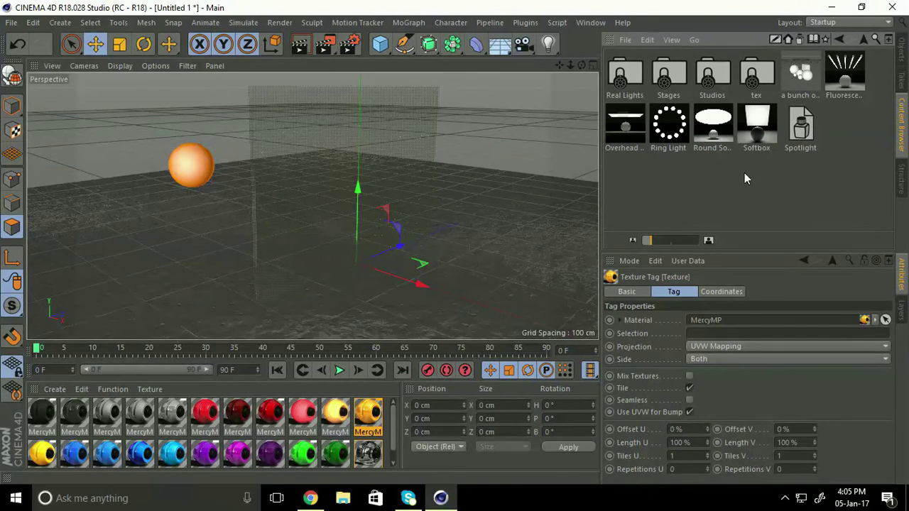
left_click(310, 498)
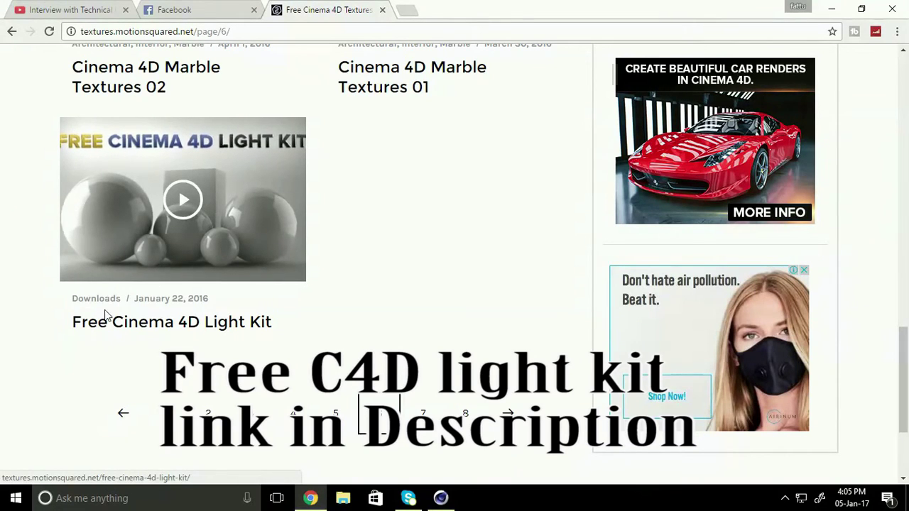
- Open the Free Cinema 4D Light Kit post, review its download link, then return to Cinema 4D
left_click_drag(63, 320, 318, 338)
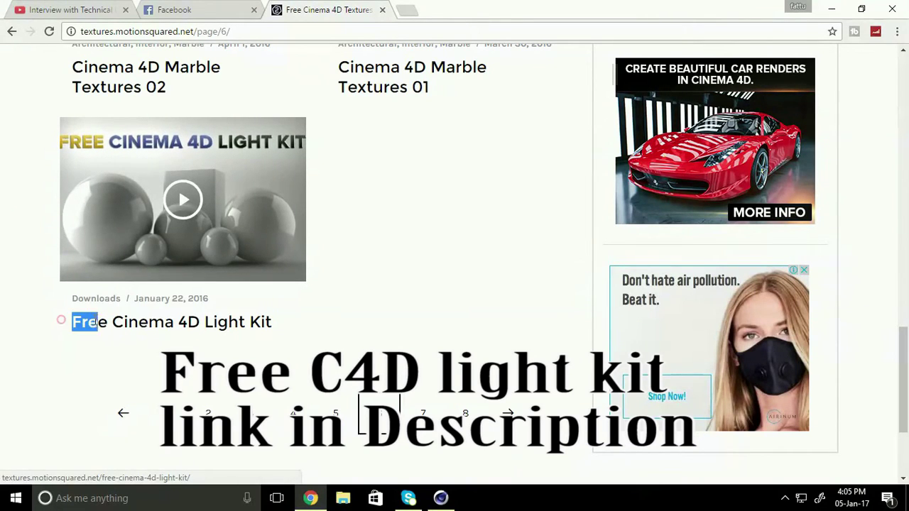
left_click(316, 335)
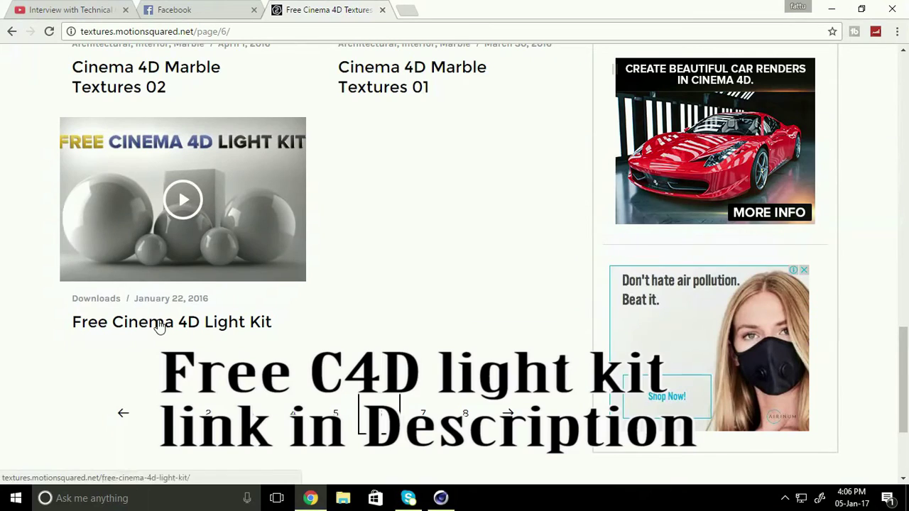
left_click(160, 325)
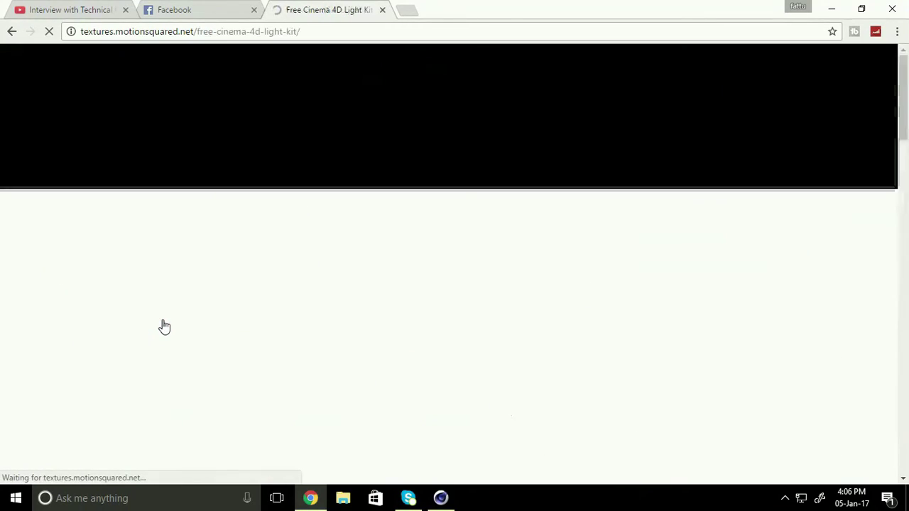
scroll(52, 296, "down", 3)
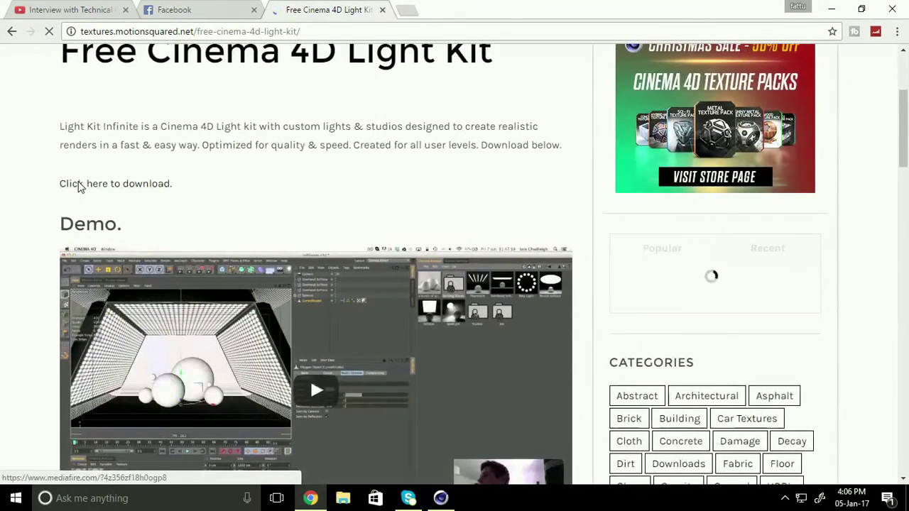
left_click_drag(57, 182, 189, 183)
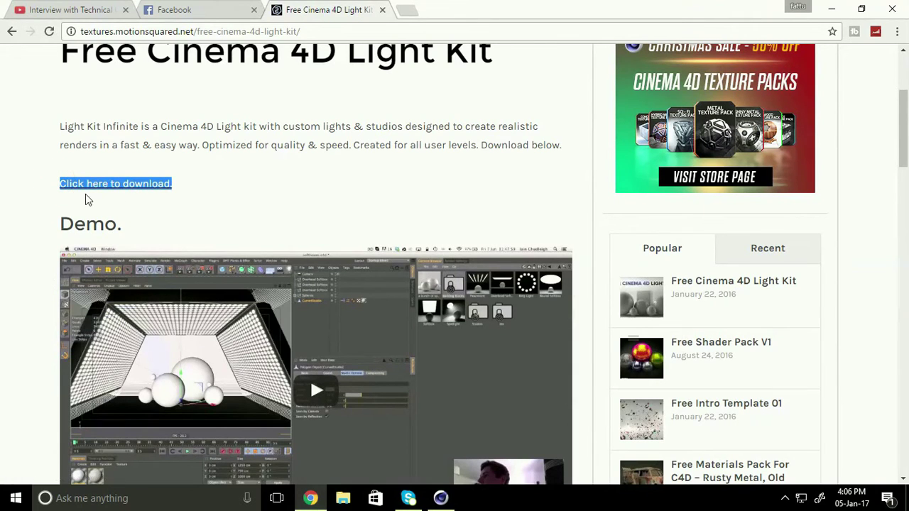
left_click(186, 200)
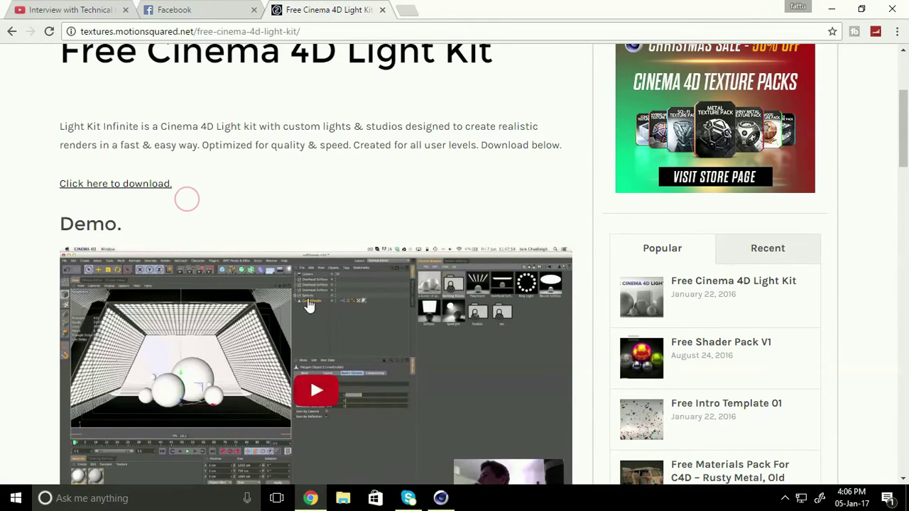
left_click(440, 498)
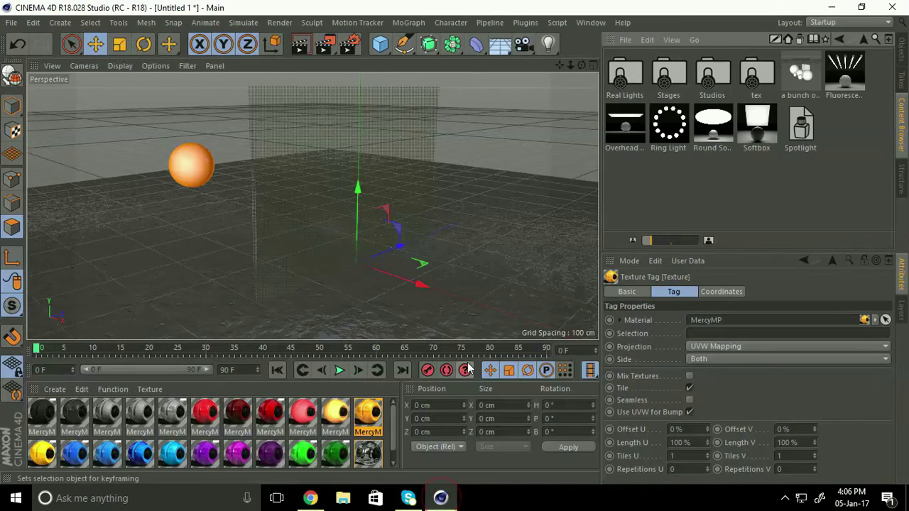
- Load the Ring Light preset from the Light Kit folder and zoom out to inspect it
left_click(671, 134)
double_click(671, 135)
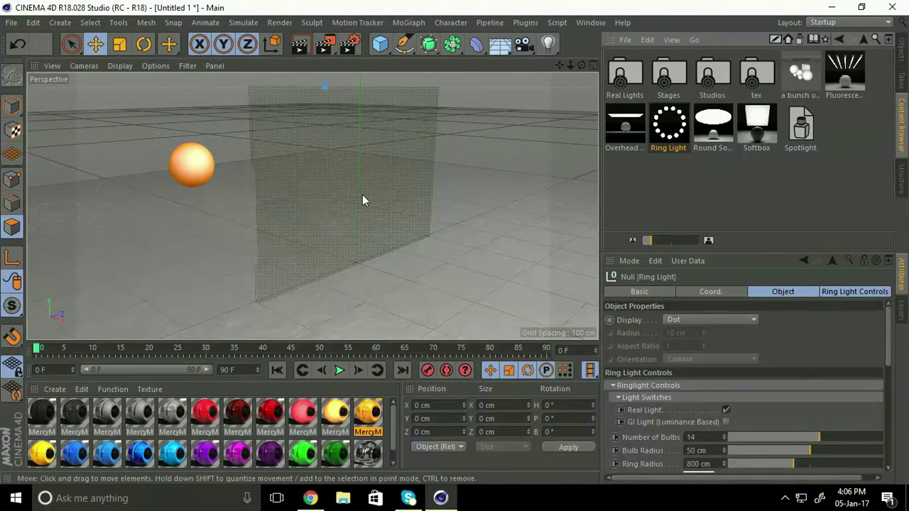
scroll(318, 217, "down", 8)
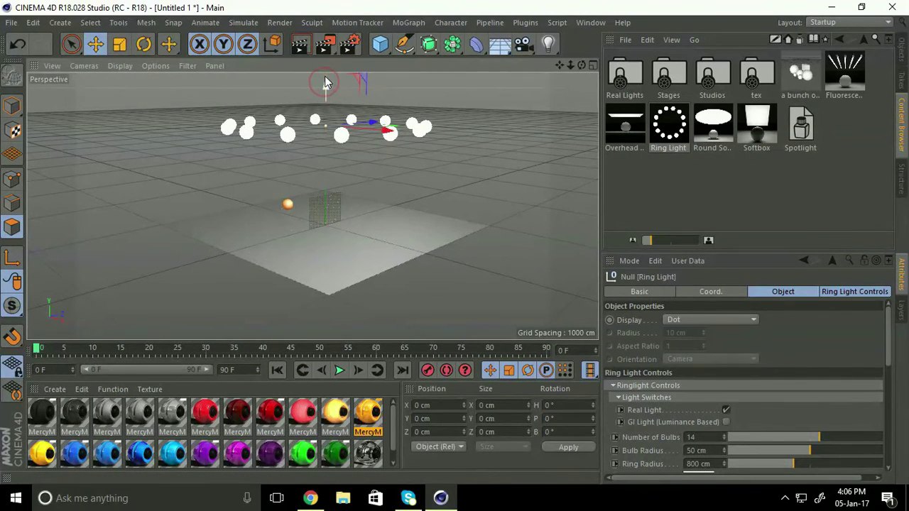
scroll(305, 197, "up", 2)
scroll(311, 202, "up", 3)
scroll(317, 241, "up", 2)
scroll(315, 245, "up", 1)
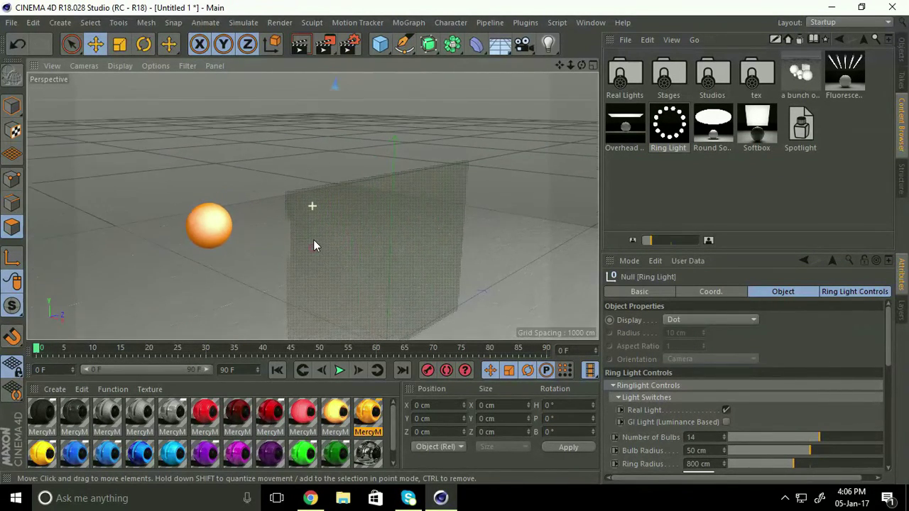
scroll(316, 249, "up", 1)
scroll(317, 213, "up", 2)
scroll(317, 188, "up", 2)
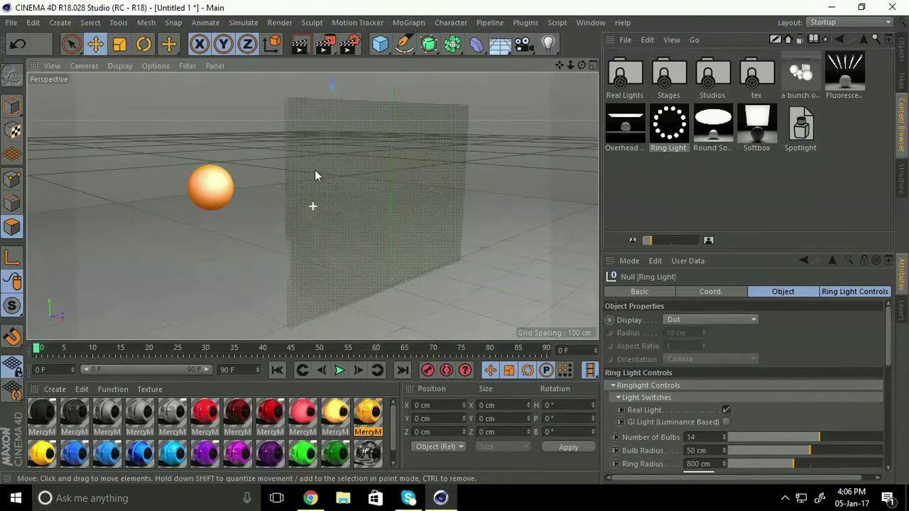
mouse_move(313, 168)
left_mouse_down("alt")
mouse_move(300, 168)
mouse_move(296, 183)
left_mouse_up("alt")
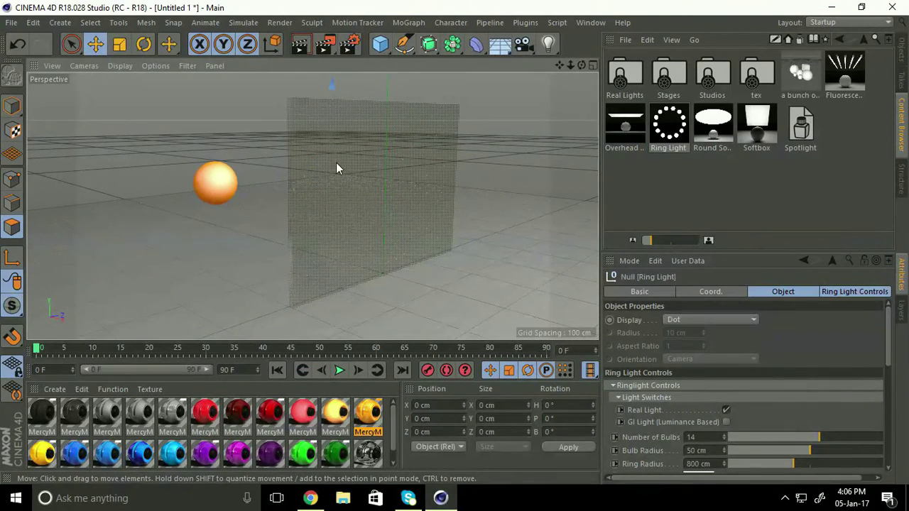
- Add Global Illumination and Ambient Occlusion effects in Render Settings
left_click(350, 45)
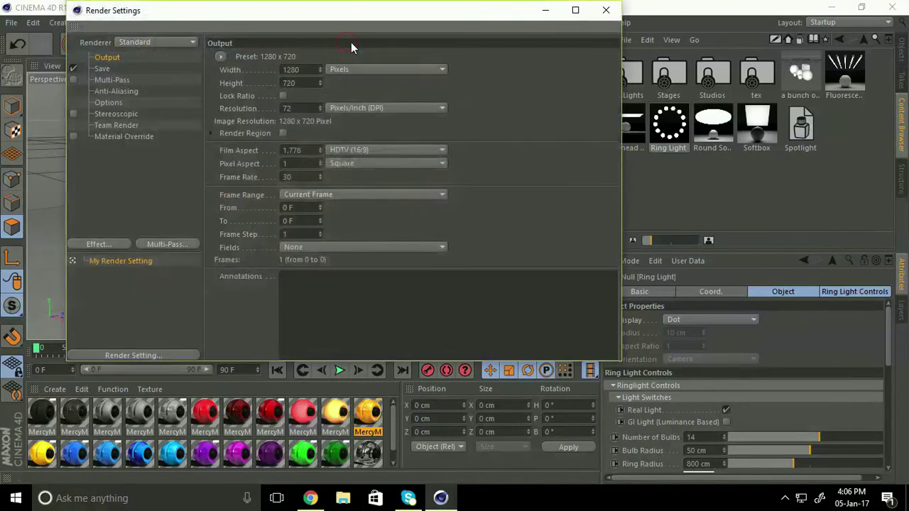
left_click(105, 246)
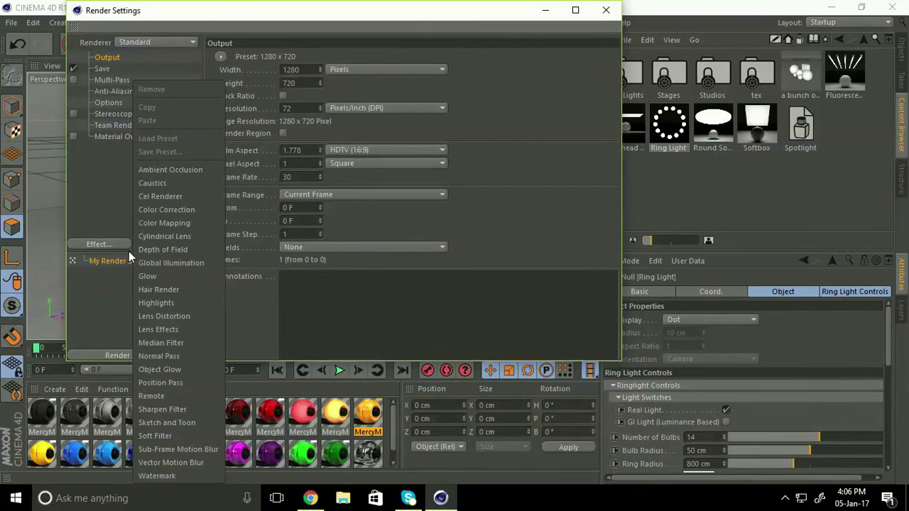
left_click(199, 264)
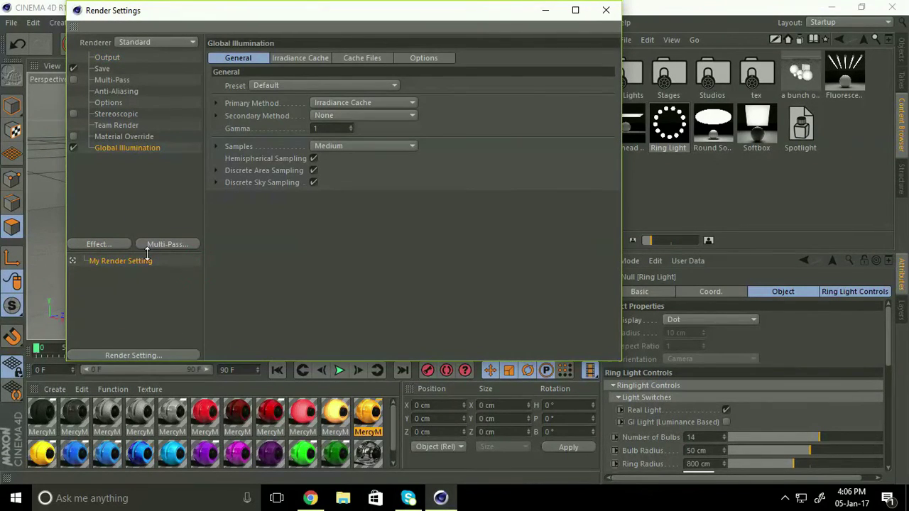
left_click(88, 244)
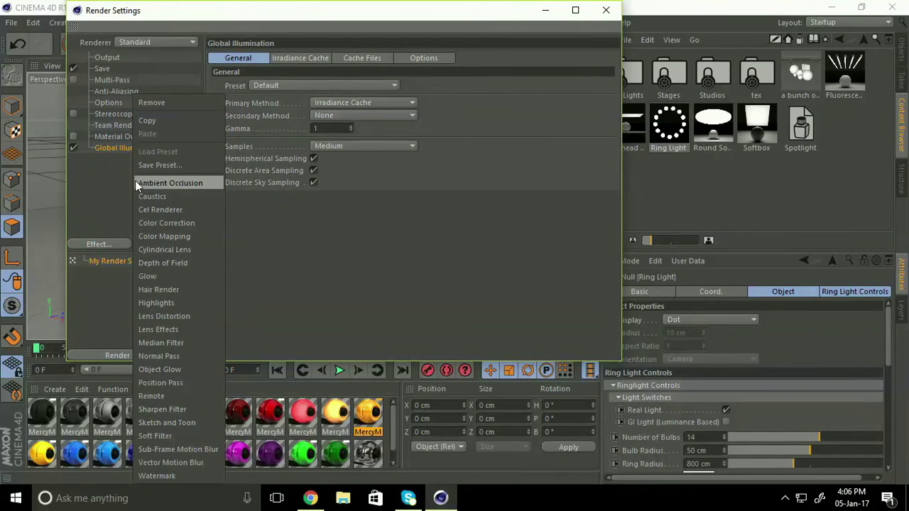
left_click(191, 184)
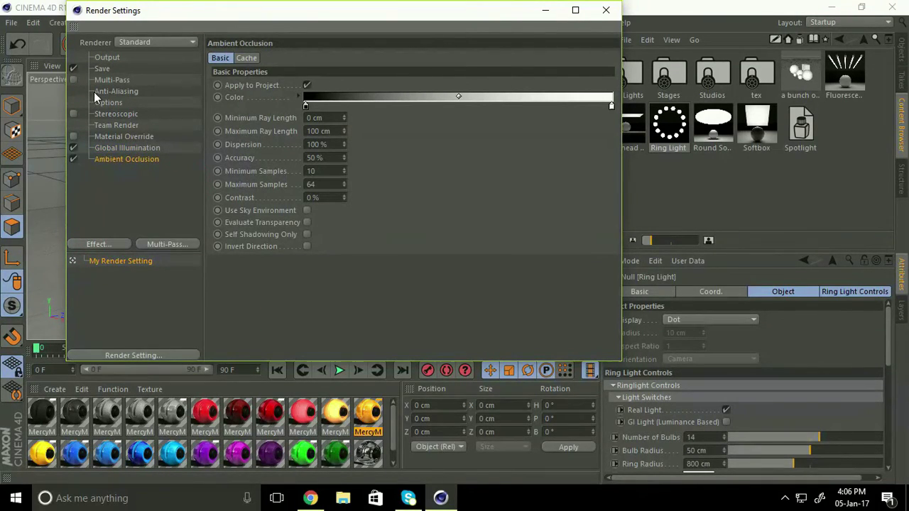
- Set anti-aliasing to Best with a 4x4 minimum level and close Render Settings
left_click(128, 92)
left_click(326, 58)
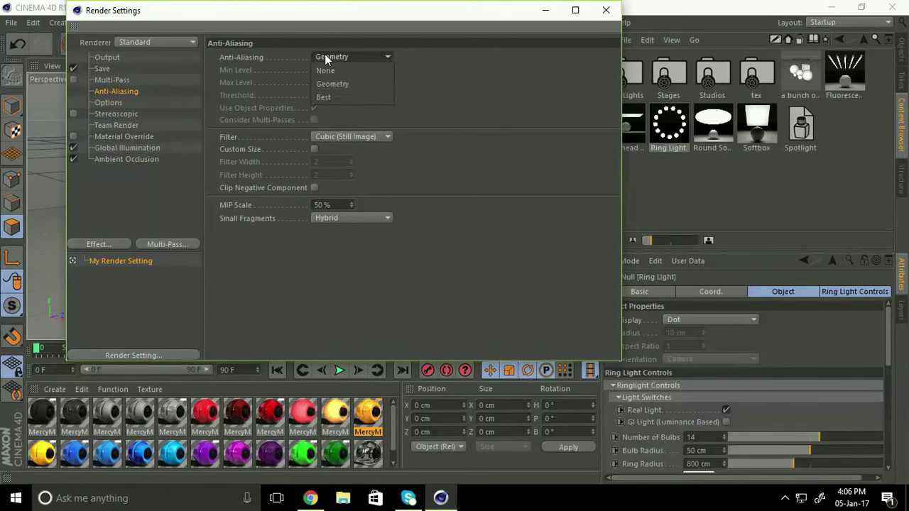
left_click(323, 96)
left_click(321, 70)
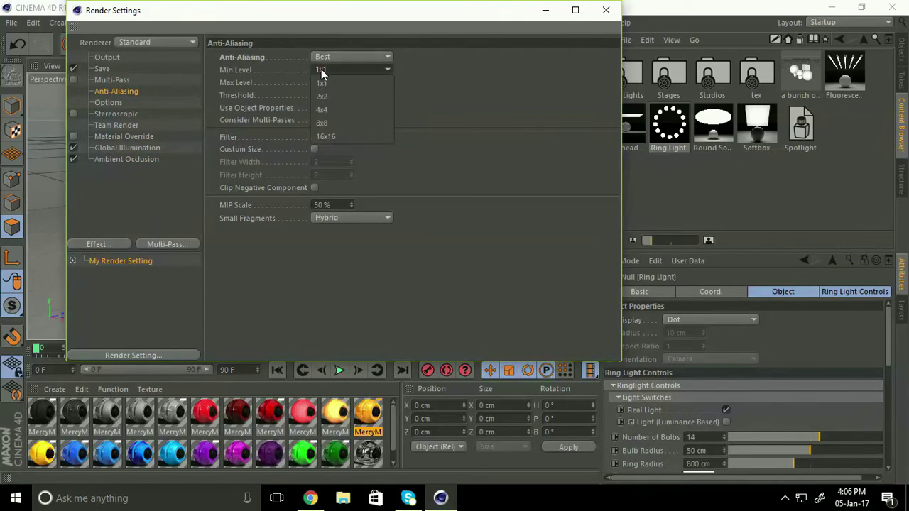
left_click(325, 109)
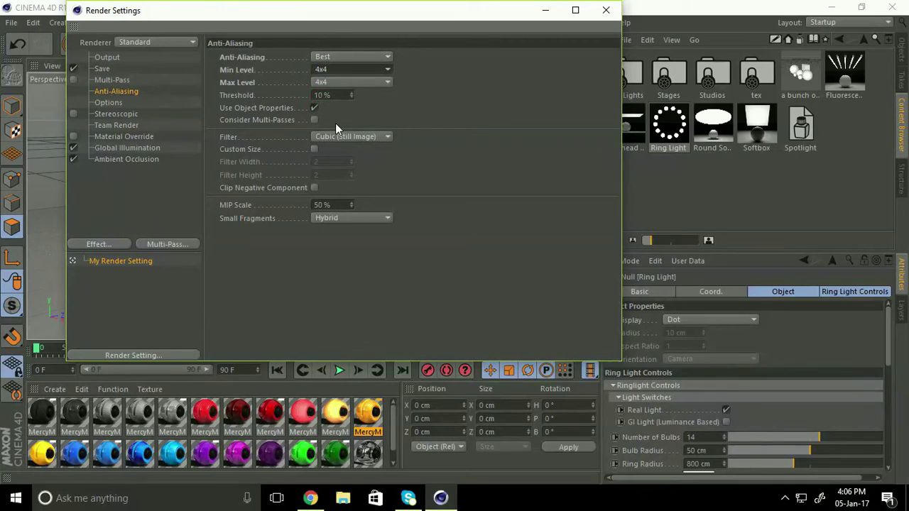
left_click(607, 11)
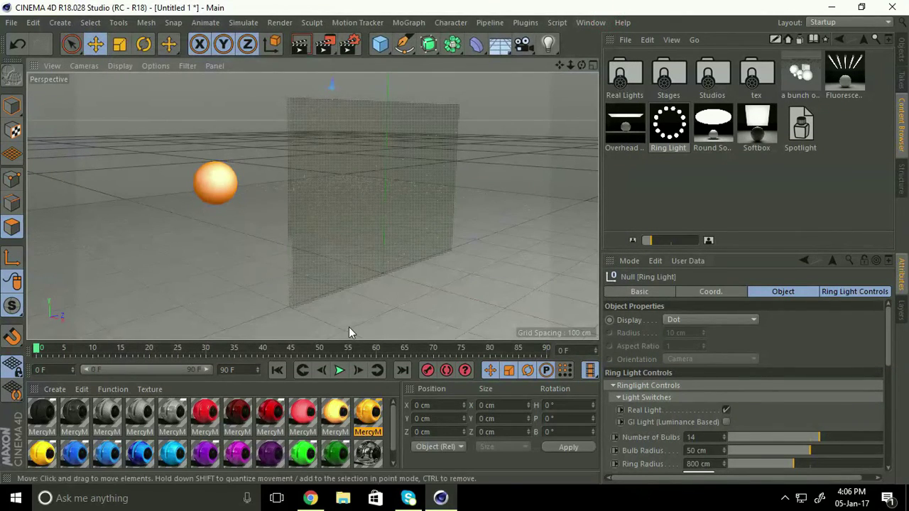
- Stop the shattering playback at frame 19 and render a 1280x720 test image of it
left_click(340, 370)
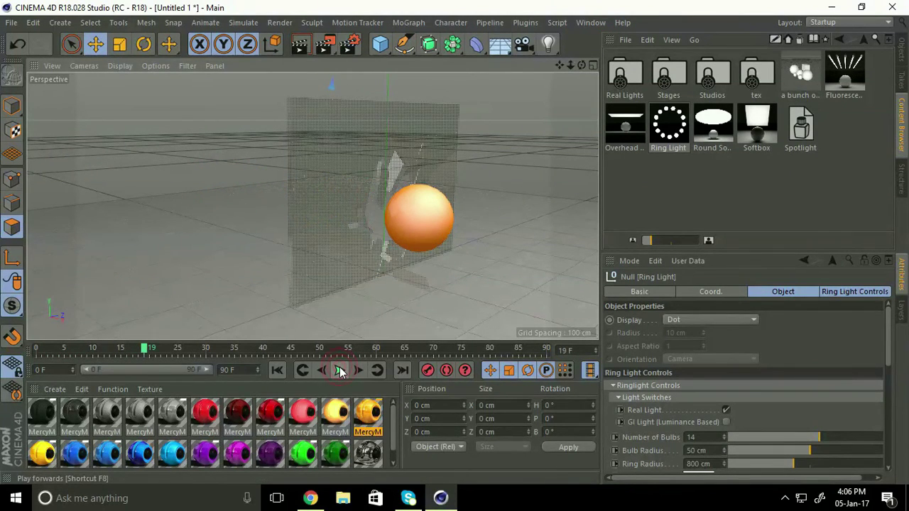
left_click(340, 372)
left_click(325, 46)
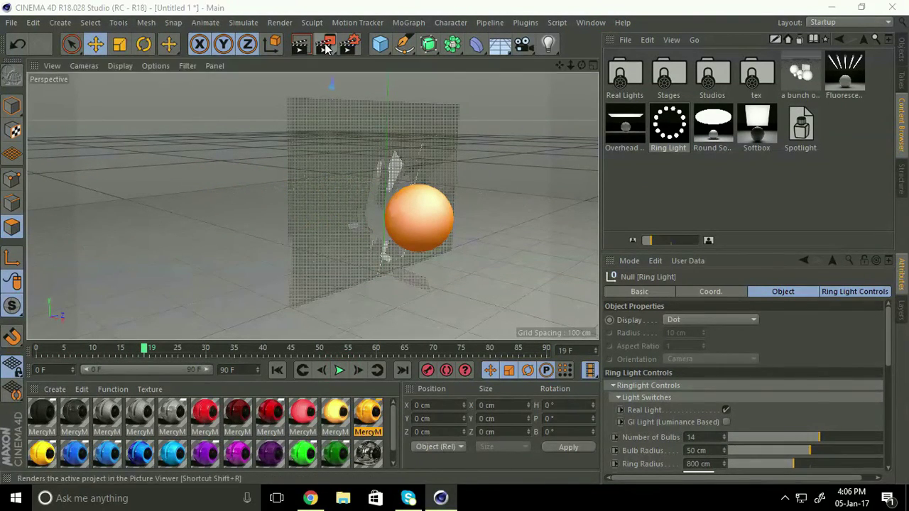
scroll(350, 292, "down", 1)
scroll(348, 283, "down", 1)
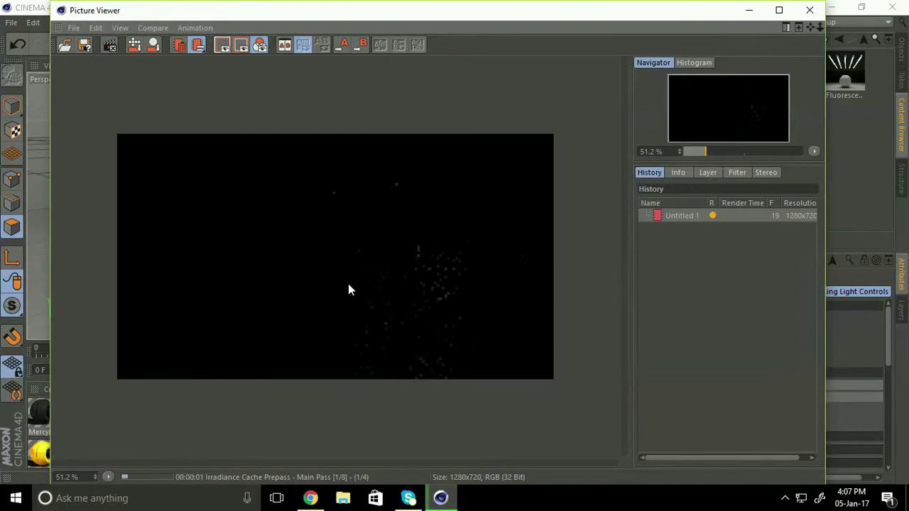
scroll(348, 283, "up", 1)
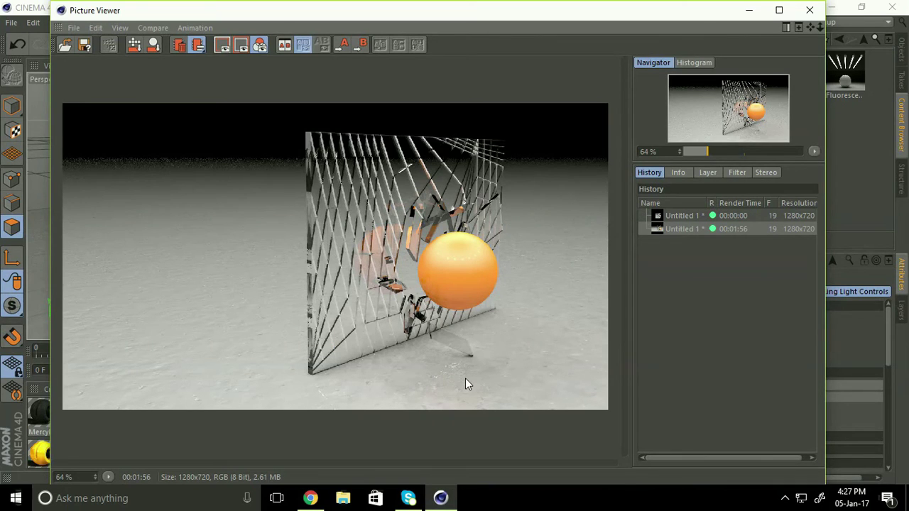
- Close the render and copy the Cloth Surface wall from the Objects list
left_click(810, 10)
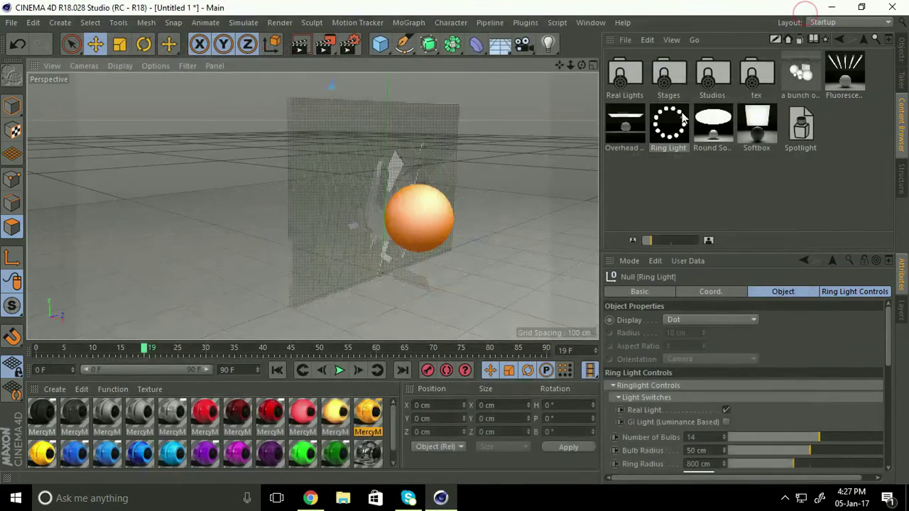
left_click(901, 53)
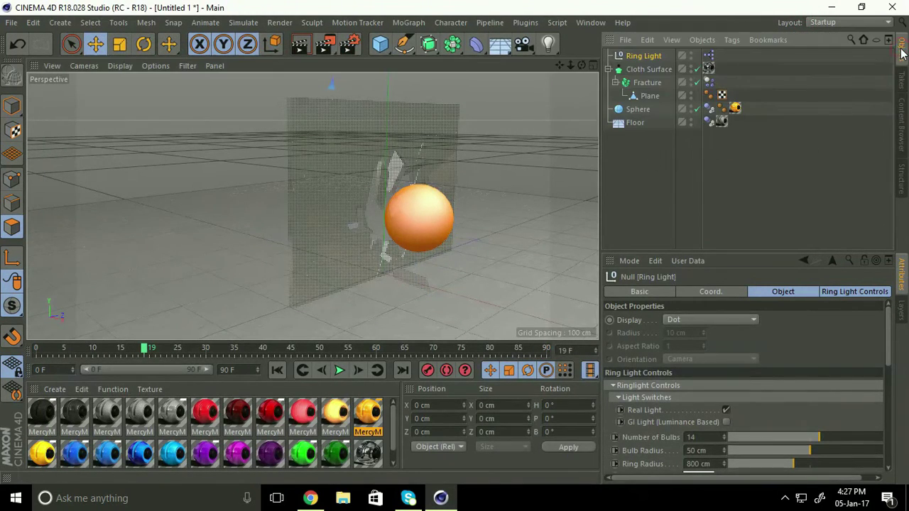
left_click(608, 69)
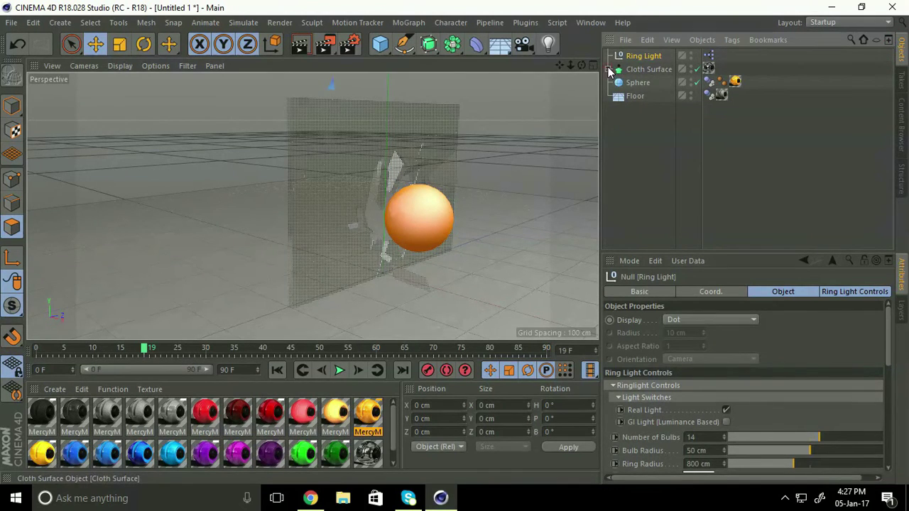
left_click(650, 69)
left_click(642, 71)
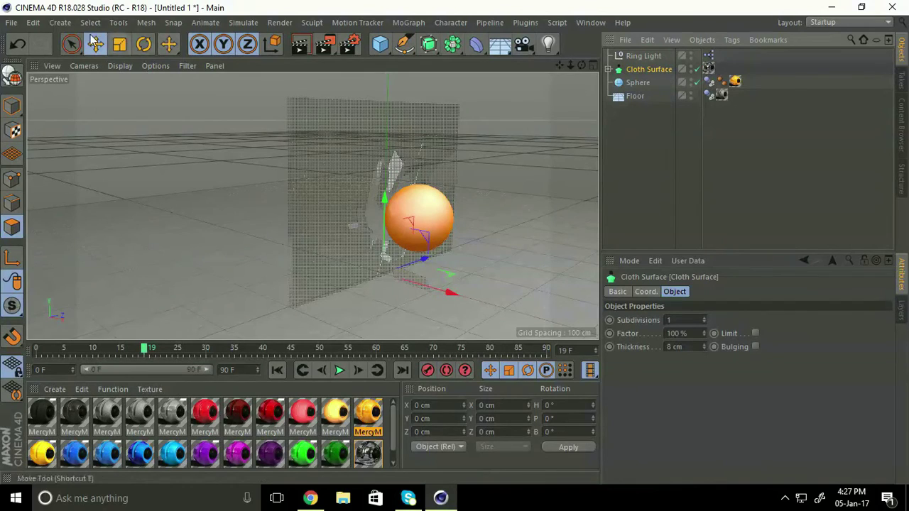
left_click(33, 22)
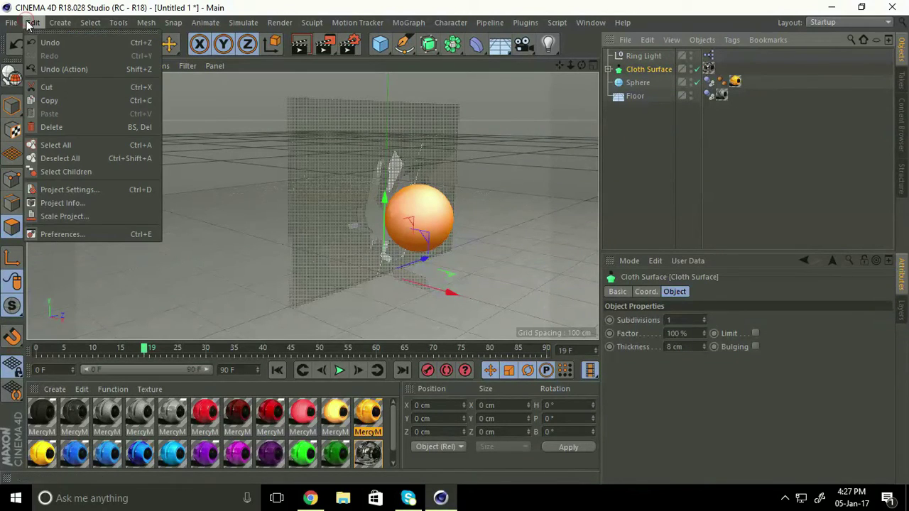
left_click(50, 98)
- Slide the wall about 97 cm left along X and paste a copy
left_click_drag(451, 291, 403, 274)
key("ctrl+z")
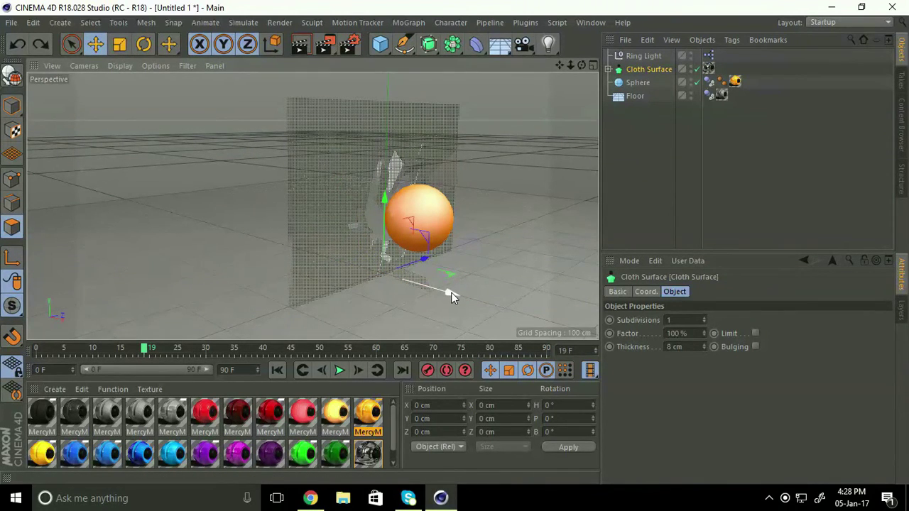
left_click_drag(451, 291, 402, 280)
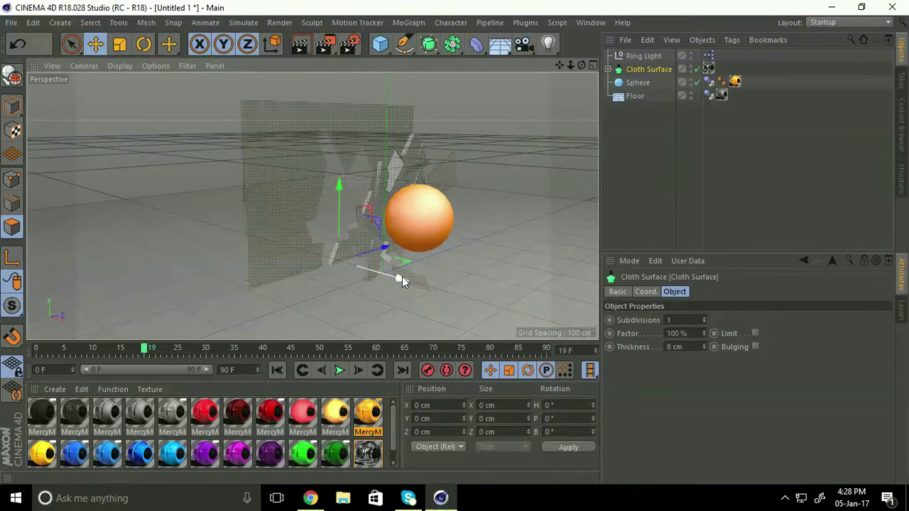
key("ctrl+c")
key("ctrl+v")
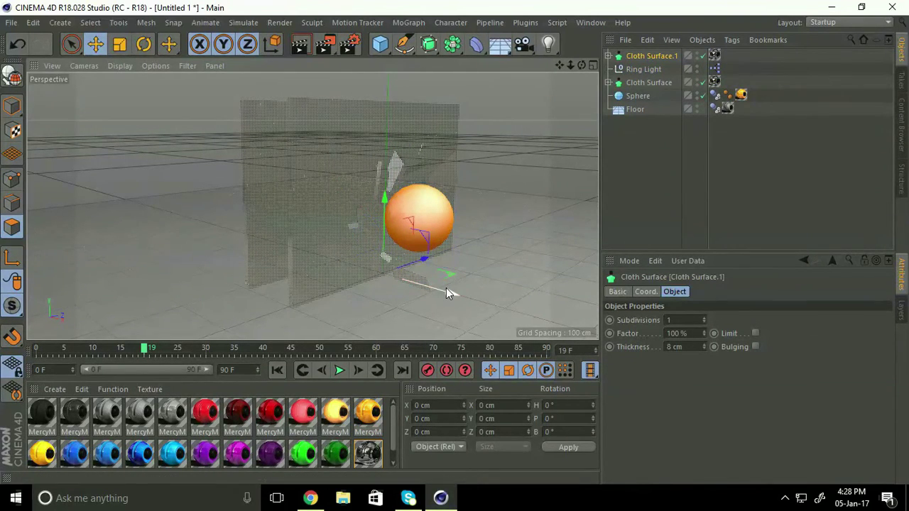
scroll(298, 265, "down", 2)
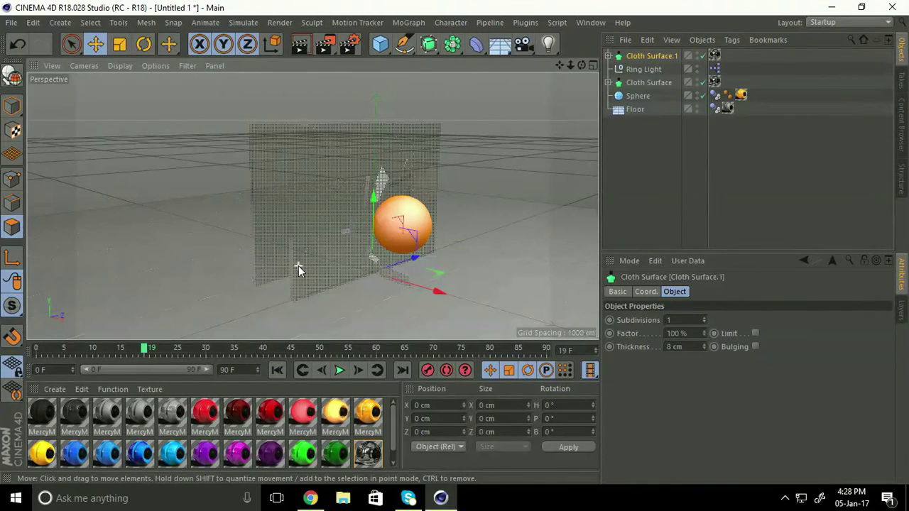
- Offset a copy about 142 cm, paste Cloth Surface.2, and move Cloth Surface.1 about 87 cm
left_click(33, 22)
left_click(59, 100)
left_click_drag(434, 286, 543, 323)
left_click(36, 24)
left_click(49, 114)
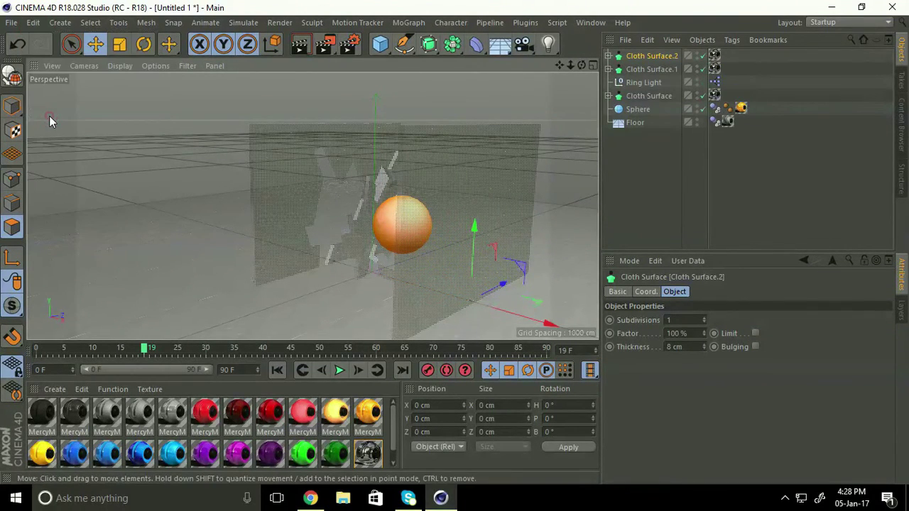
left_click(649, 66)
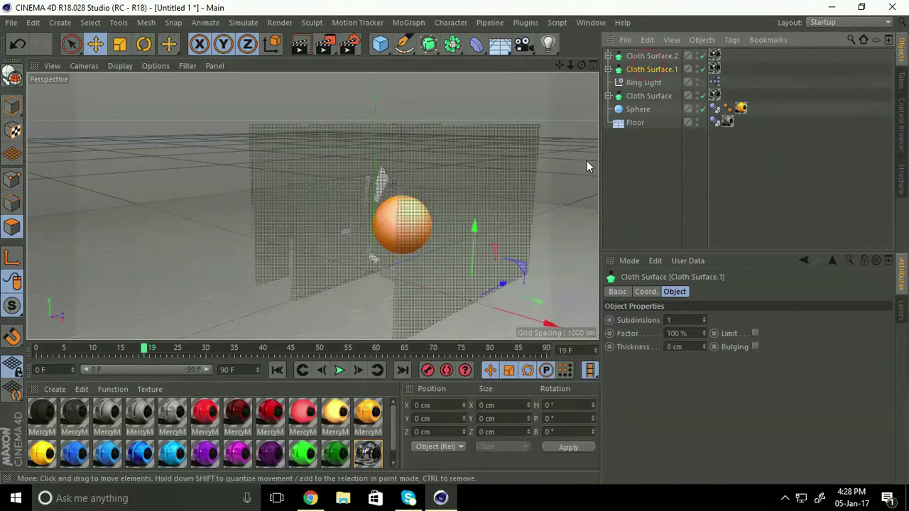
left_click_drag(541, 321, 481, 302)
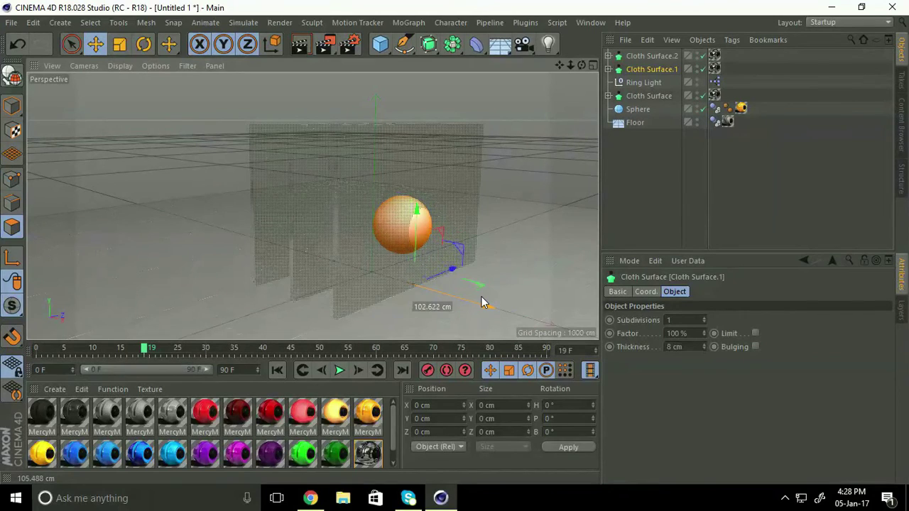
left_click(277, 370)
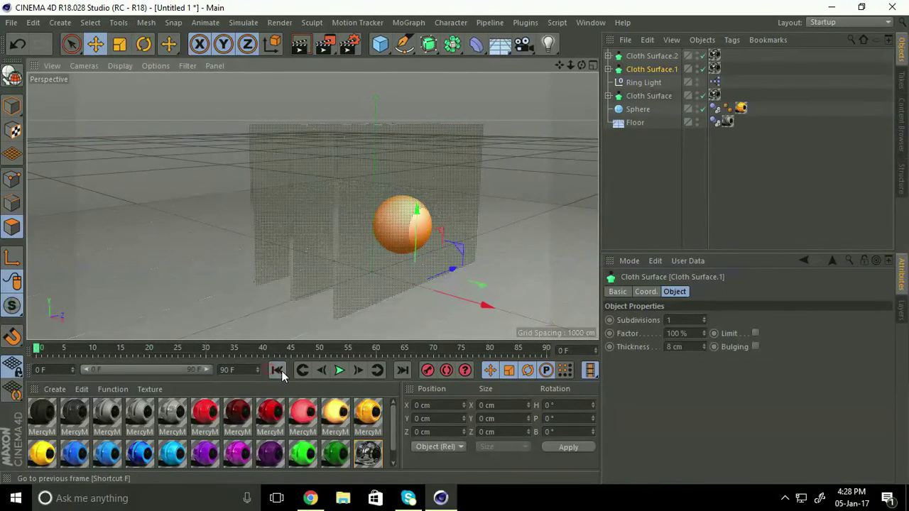
- Play the simulation from the start, stop at frame 26, and render that frame
left_click(339, 370)
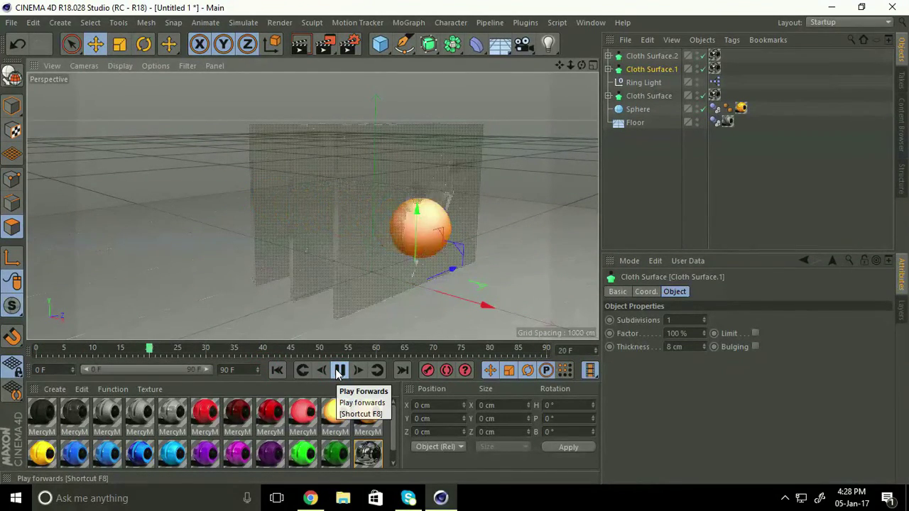
left_click(339, 370)
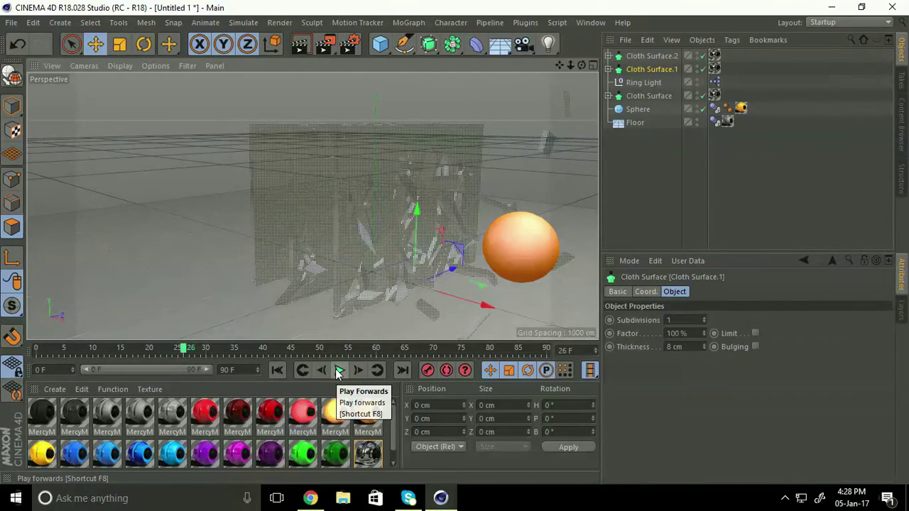
left_click(325, 48)
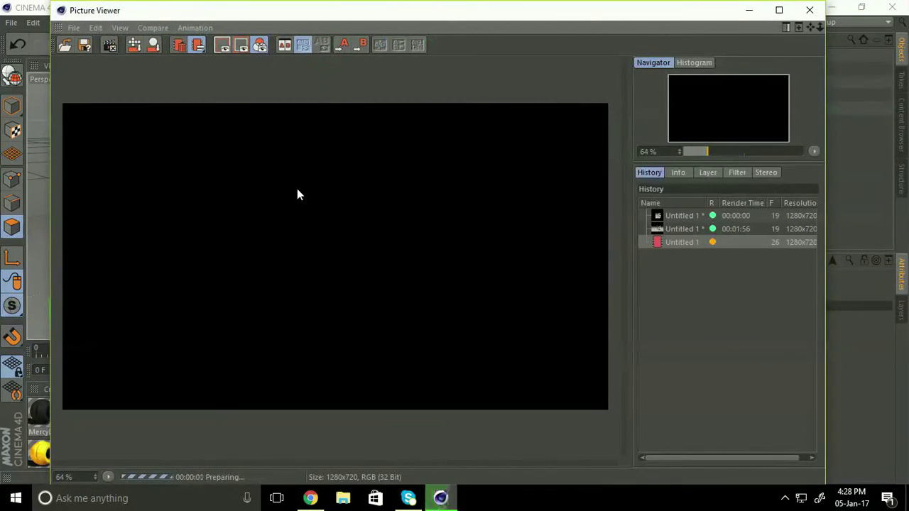